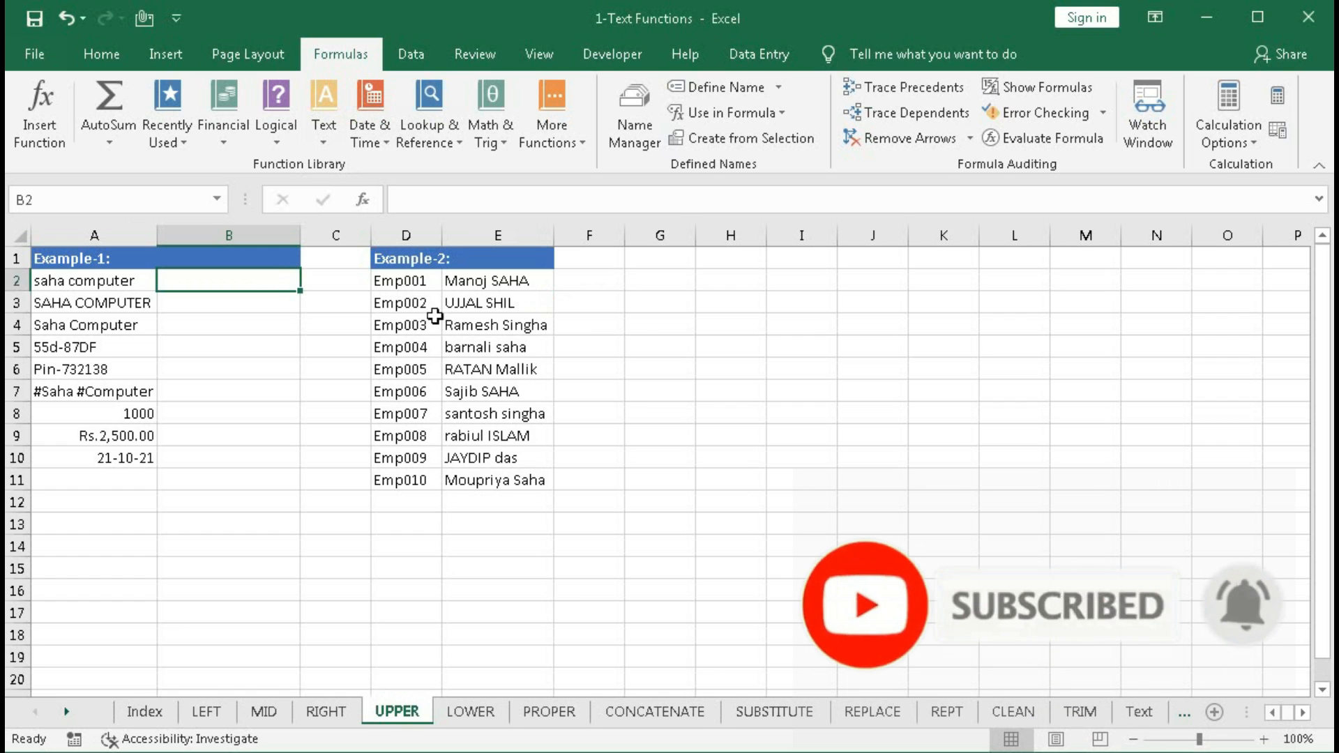
- Insert the UPPER function in cell B2 with A2 as its text argument
{"action": "left_click", "coordinate": [324, 144]}
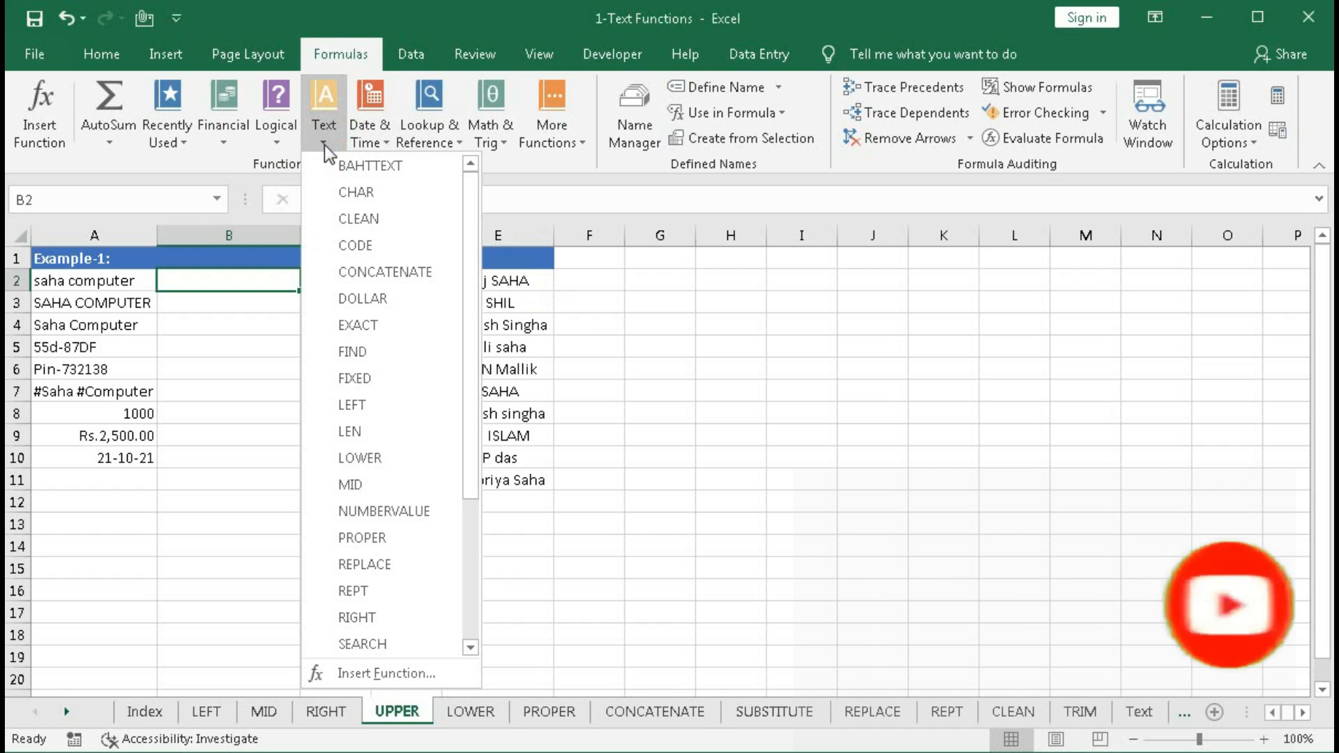
{"action": "scroll", "coordinate": [378, 566], "scroll_direction": "down", "scroll_amount": 3}
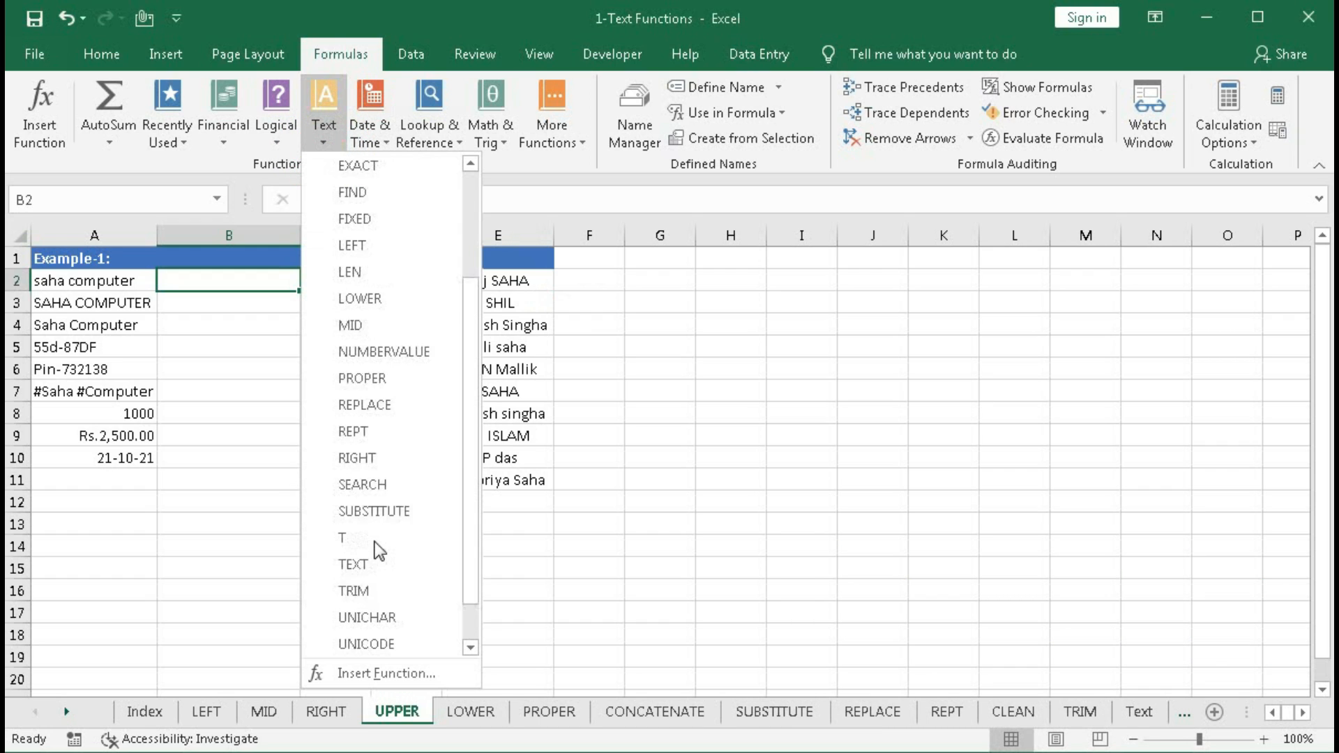
{"action": "left_click", "coordinate": [375, 617]}
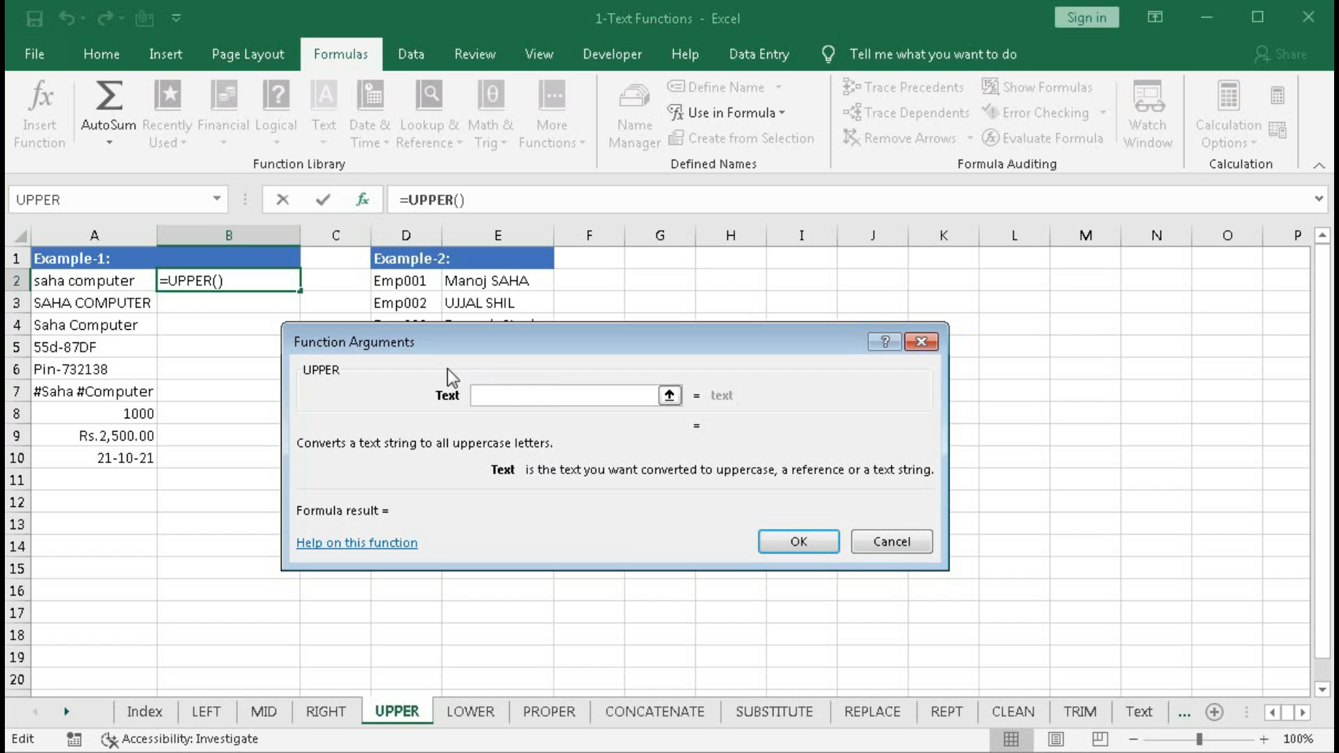
{"action": "left_click", "coordinate": [496, 395]}
{"action": "left_click", "coordinate": [101, 281]}
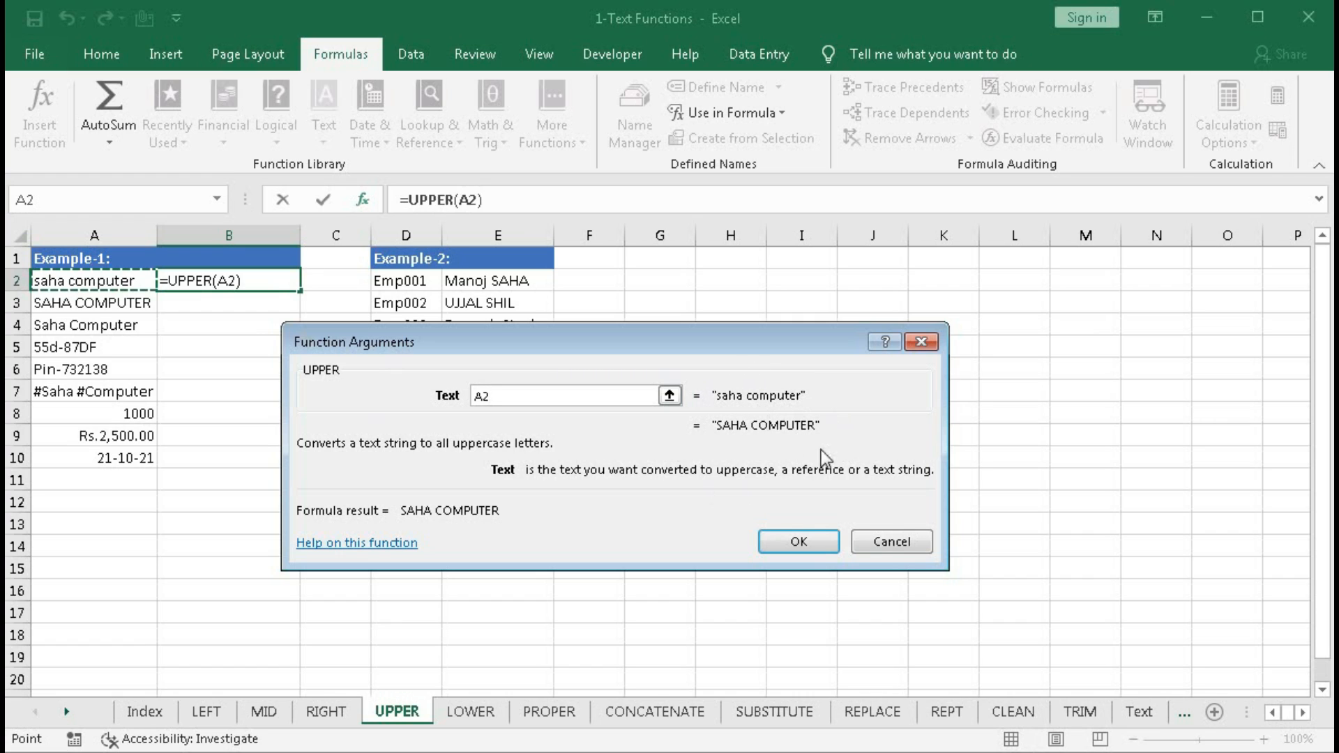
{"action": "left_click", "coordinate": [795, 544]}
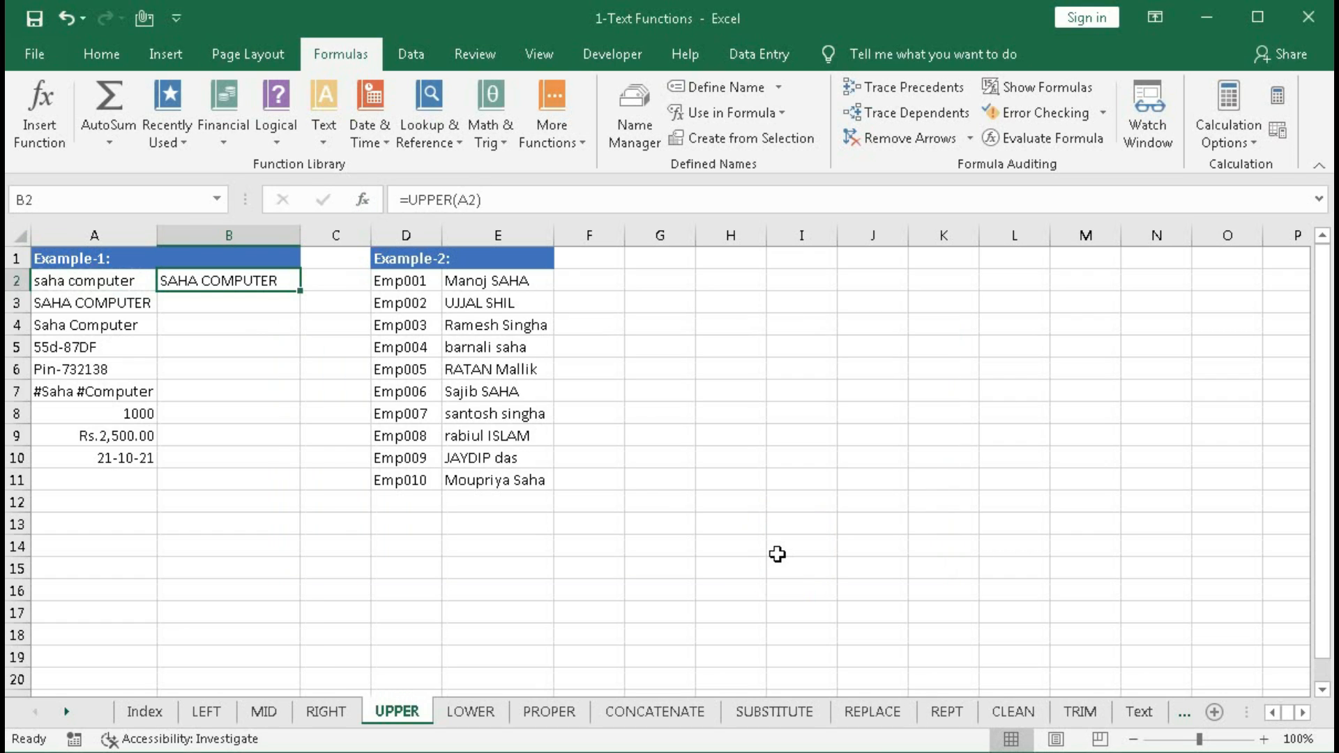
- Fill the UPPER formula from B2 down through B10 to convert the rest of the Example-1 entries
{"action": "left_click", "coordinate": [42, 307]}
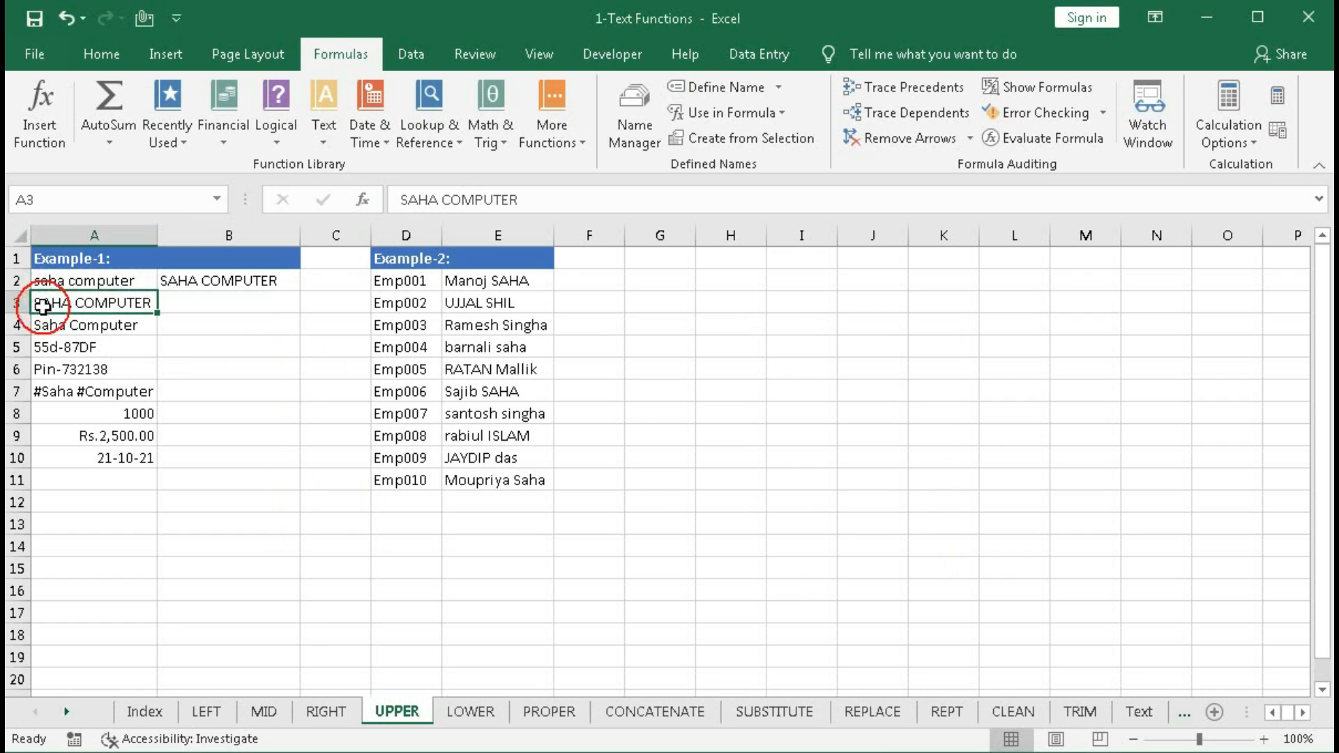
{"action": "left_click", "coordinate": [234, 286]}
{"action": "left_click_drag", "start_coordinate": [302, 294], "coordinate": [298, 311]}
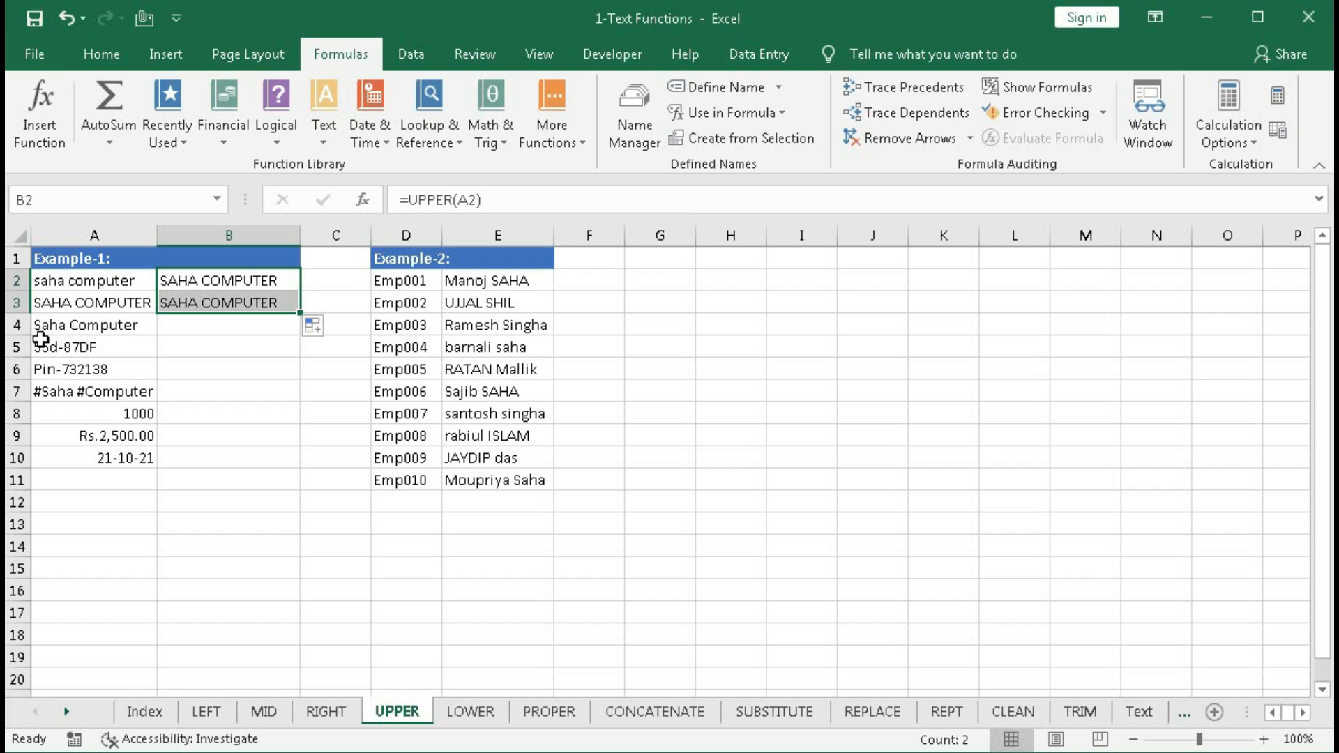
{"action": "left_click_drag", "start_coordinate": [299, 313], "coordinate": [299, 332]}
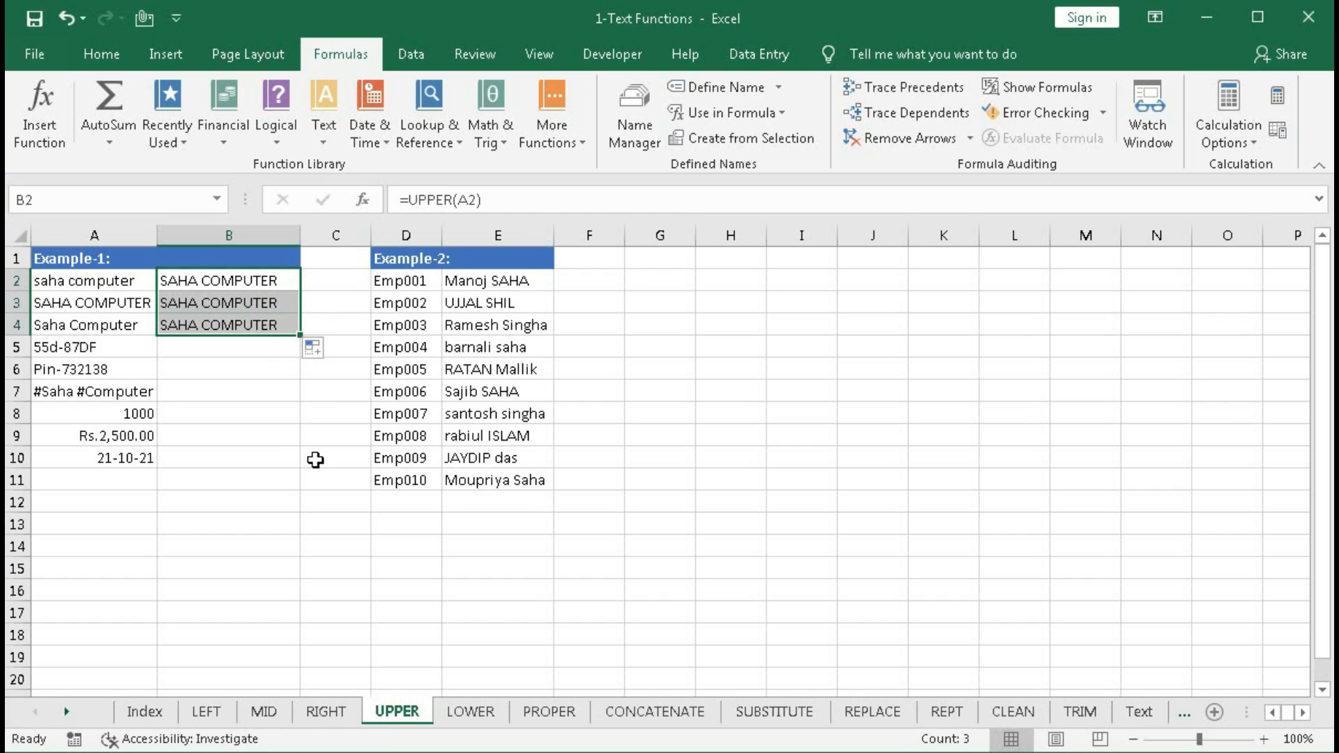
{"action": "left_click_drag", "start_coordinate": [305, 338], "coordinate": [284, 474]}
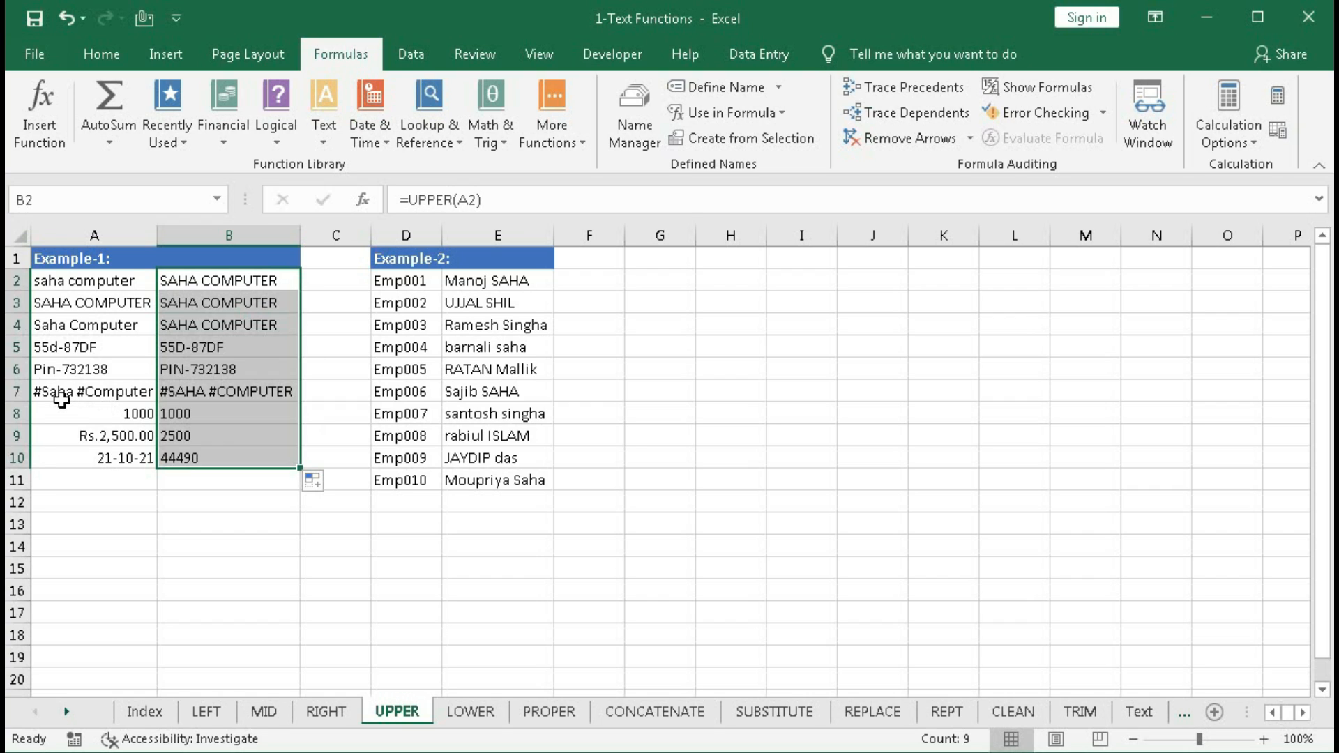
- Compare the UPPER results in B7:B10 with the symbol text, number, currency and date entries in column A
{"action": "left_click", "coordinate": [180, 399]}
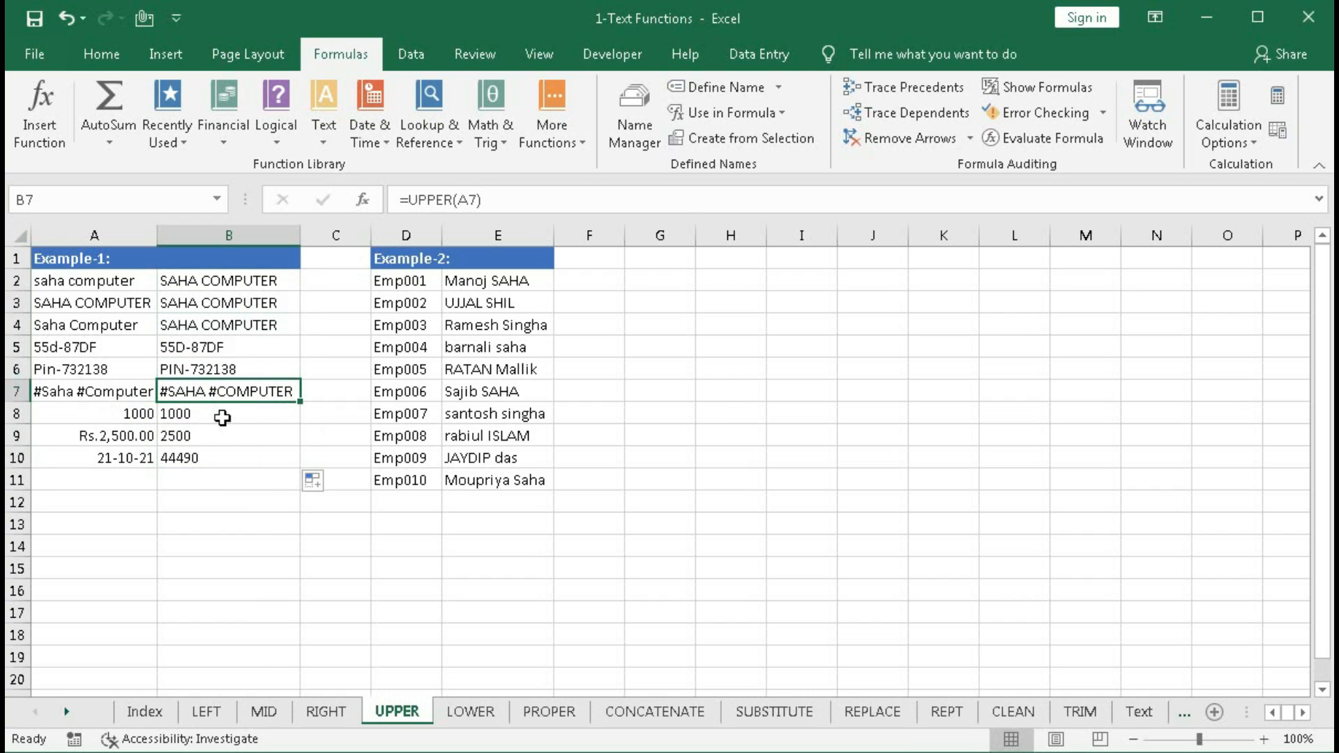
{"action": "left_click", "coordinate": [108, 414]}
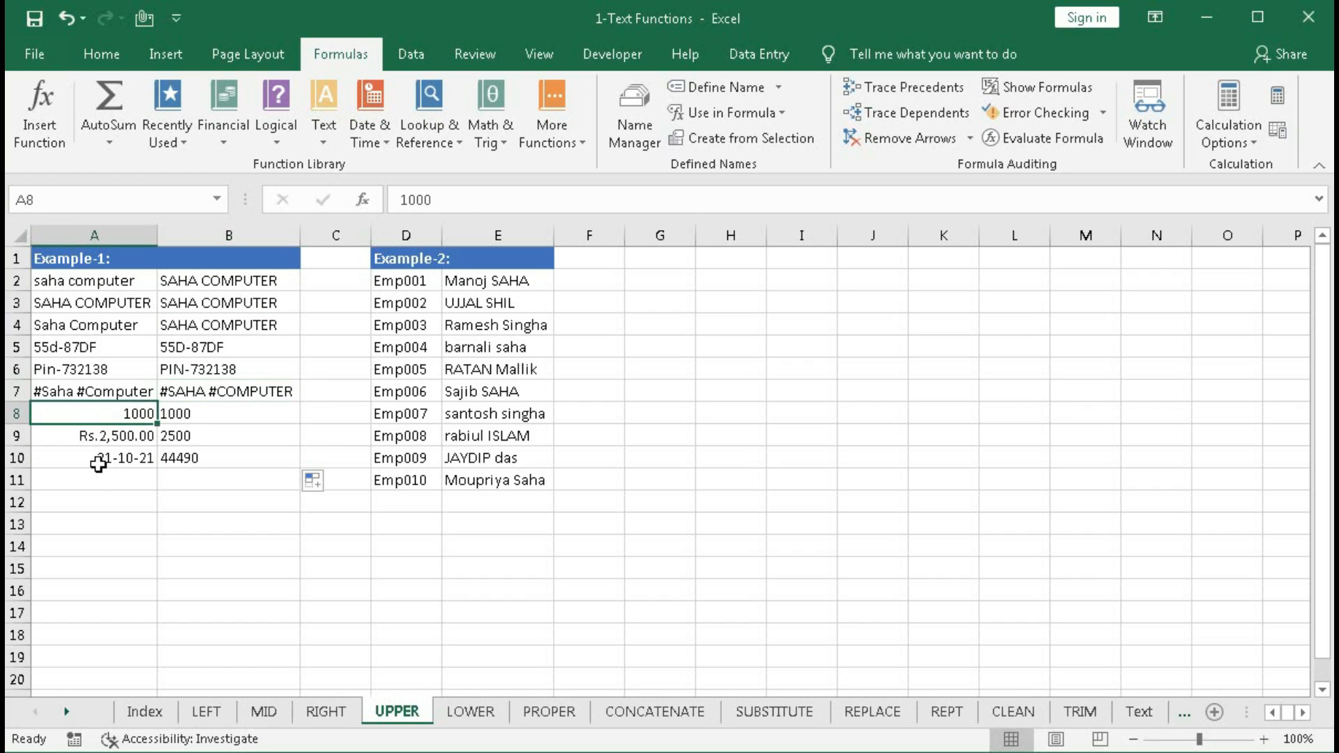
{"action": "left_click", "coordinate": [100, 437]}
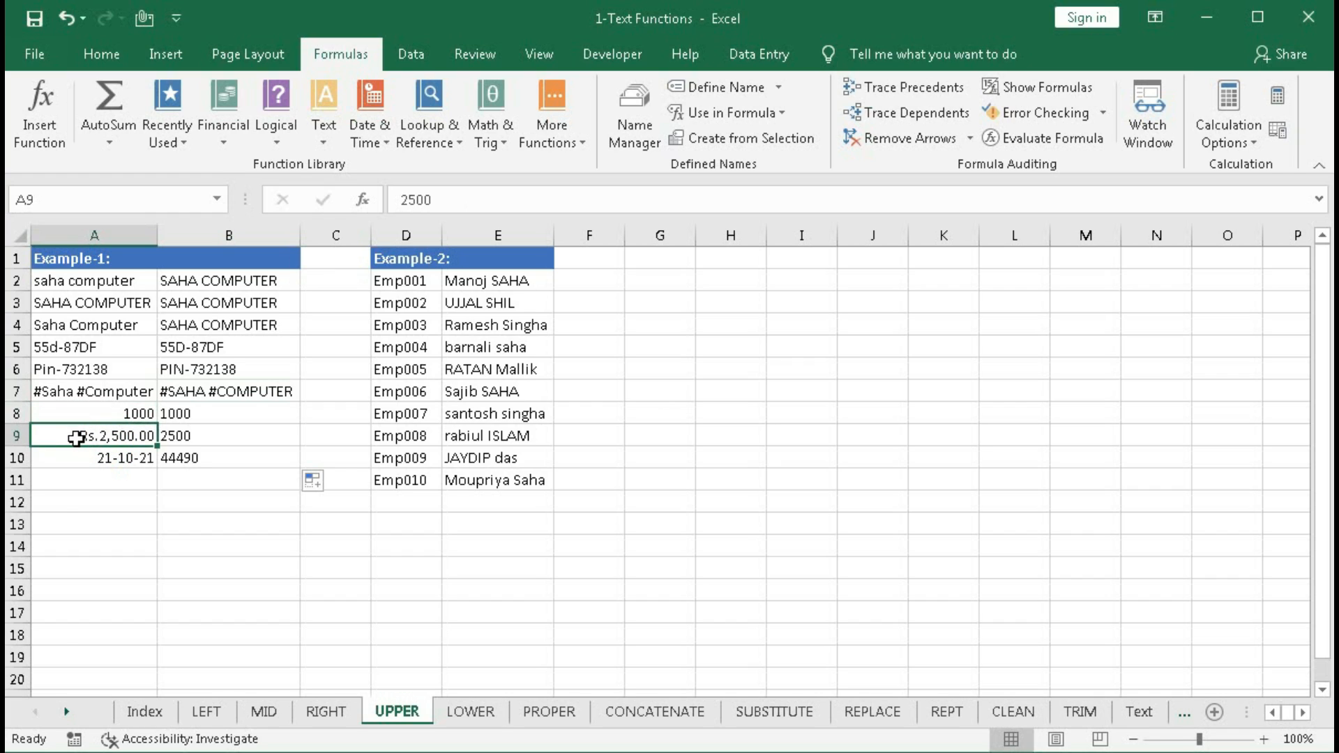
{"action": "left_click", "coordinate": [115, 457]}
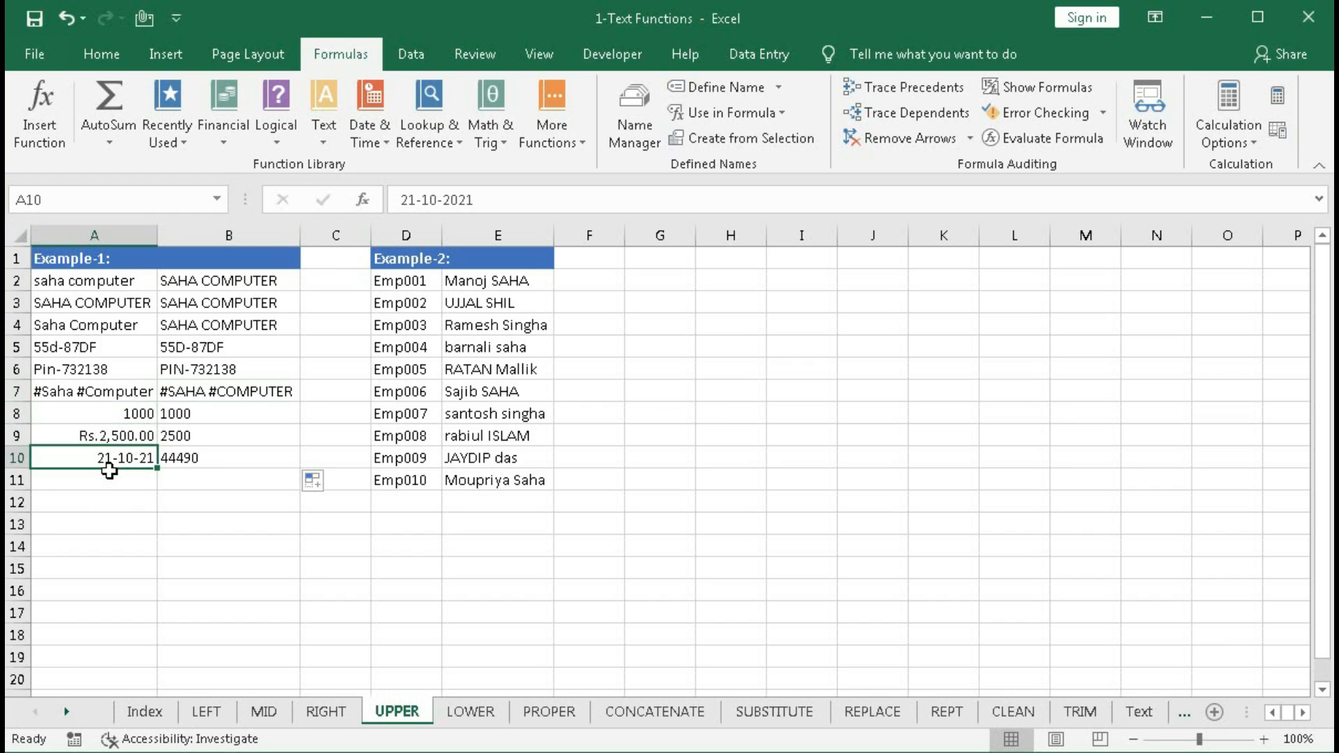
{"action": "left_click_drag", "start_coordinate": [118, 414], "coordinate": [119, 458]}
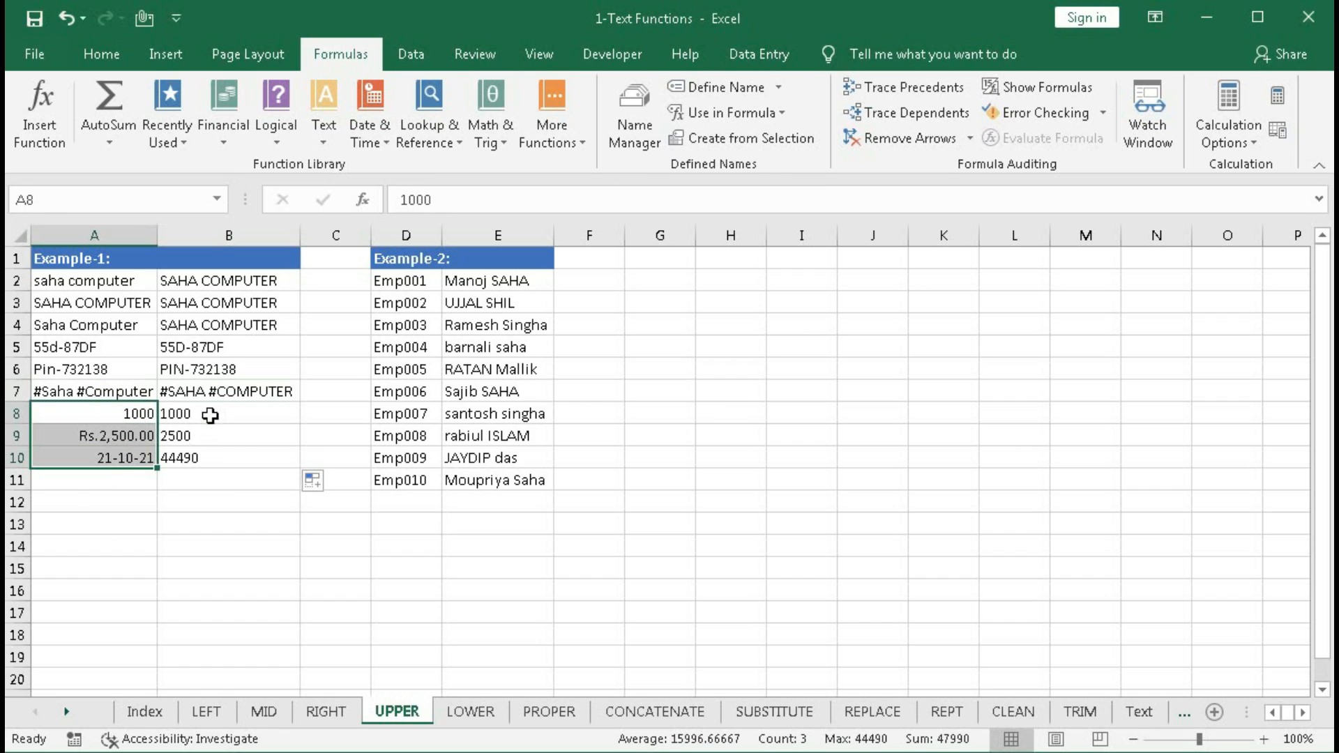
{"action": "left_click_drag", "start_coordinate": [209, 412], "coordinate": [208, 453]}
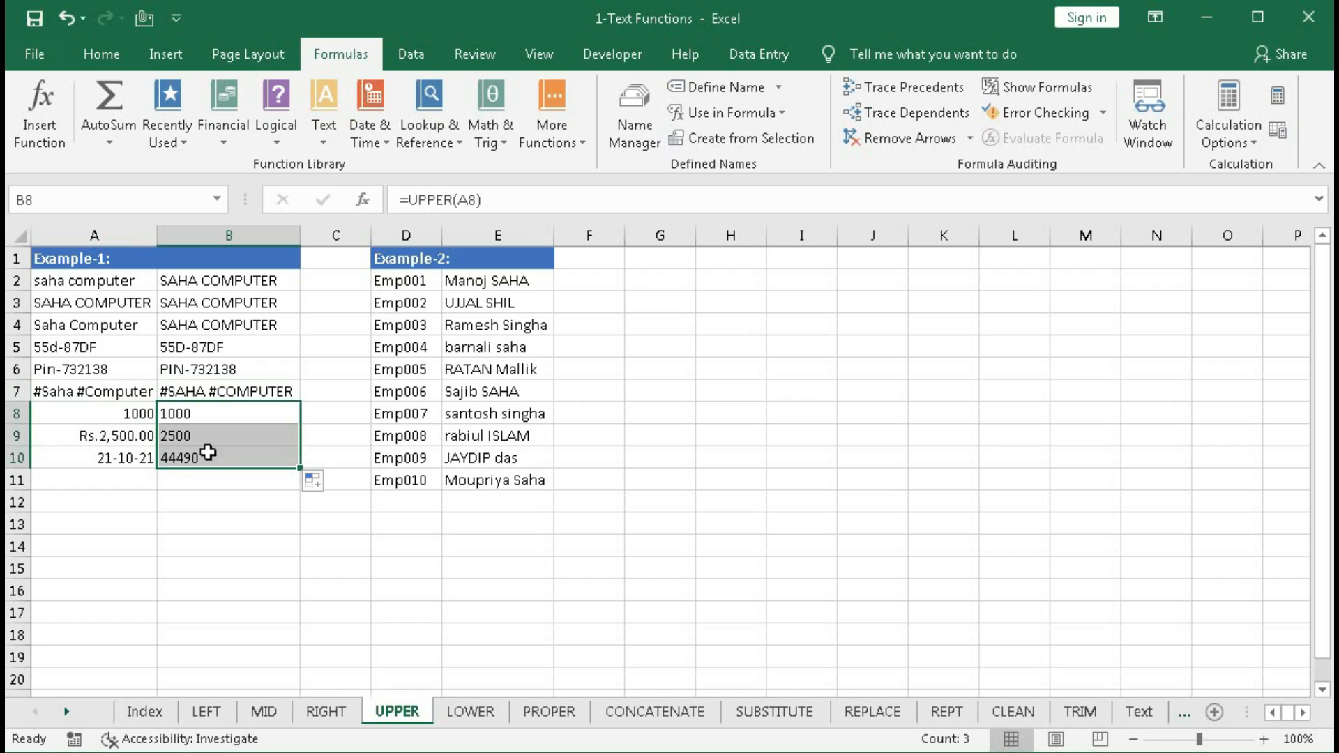
{"action": "left_click", "coordinate": [138, 438]}
{"action": "left_click", "coordinate": [203, 439]}
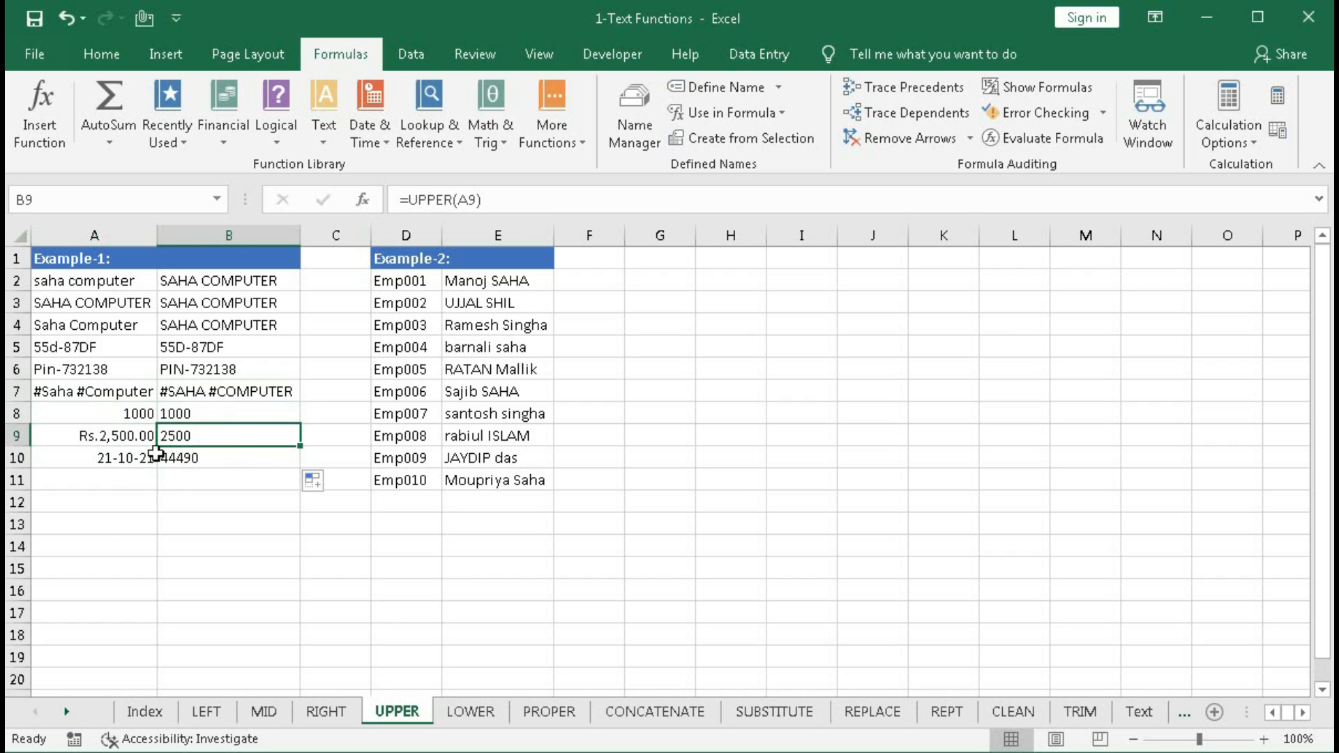
{"action": "left_click", "coordinate": [127, 456]}
{"action": "left_click", "coordinate": [196, 460]}
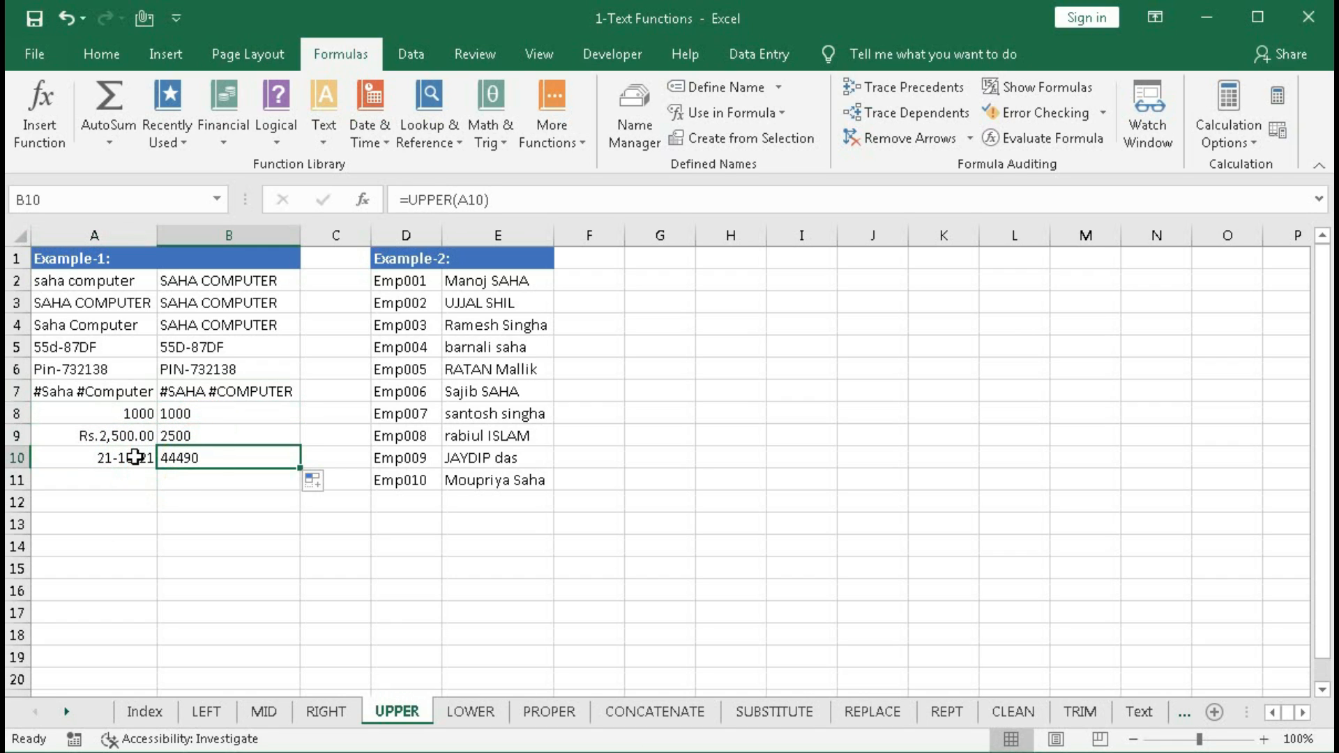
- Preview the available number formats for the date in A10 and recheck the text and numeric results in column B
{"action": "left_click", "coordinate": [104, 457]}
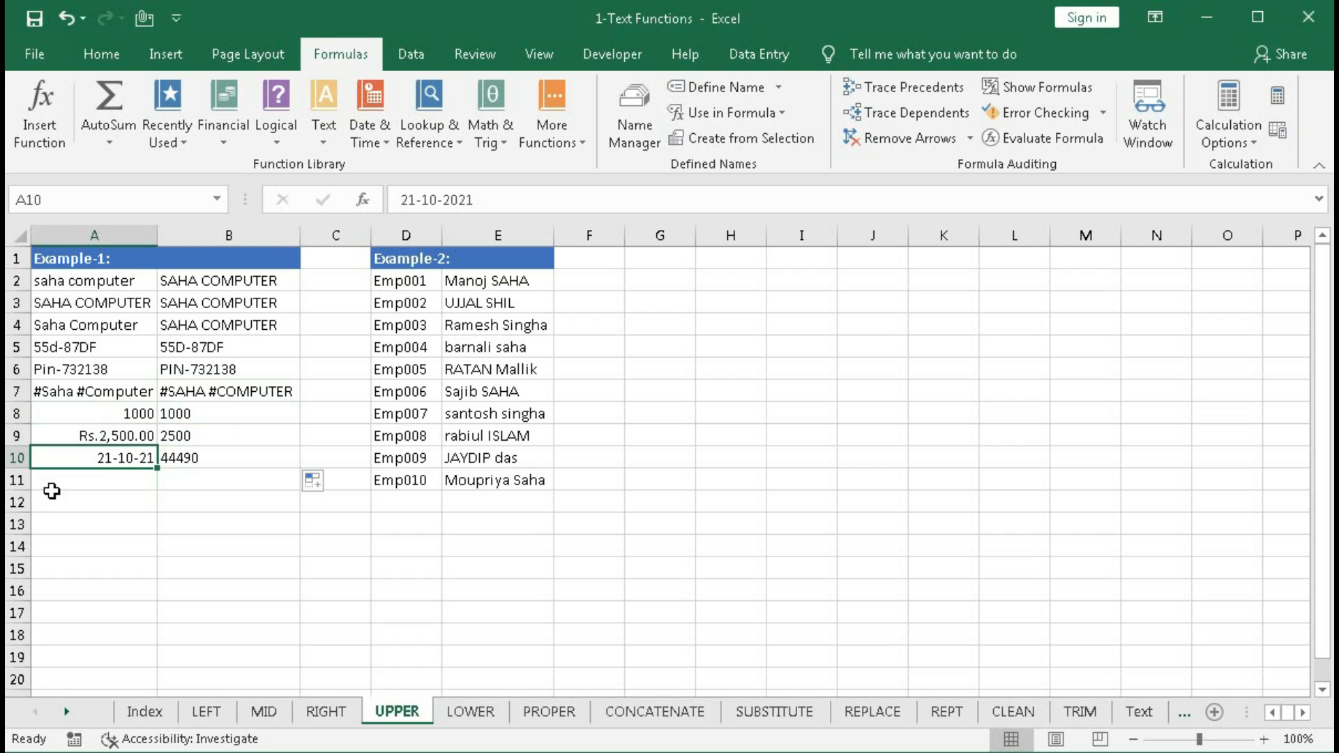
{"action": "left_click", "coordinate": [101, 54]}
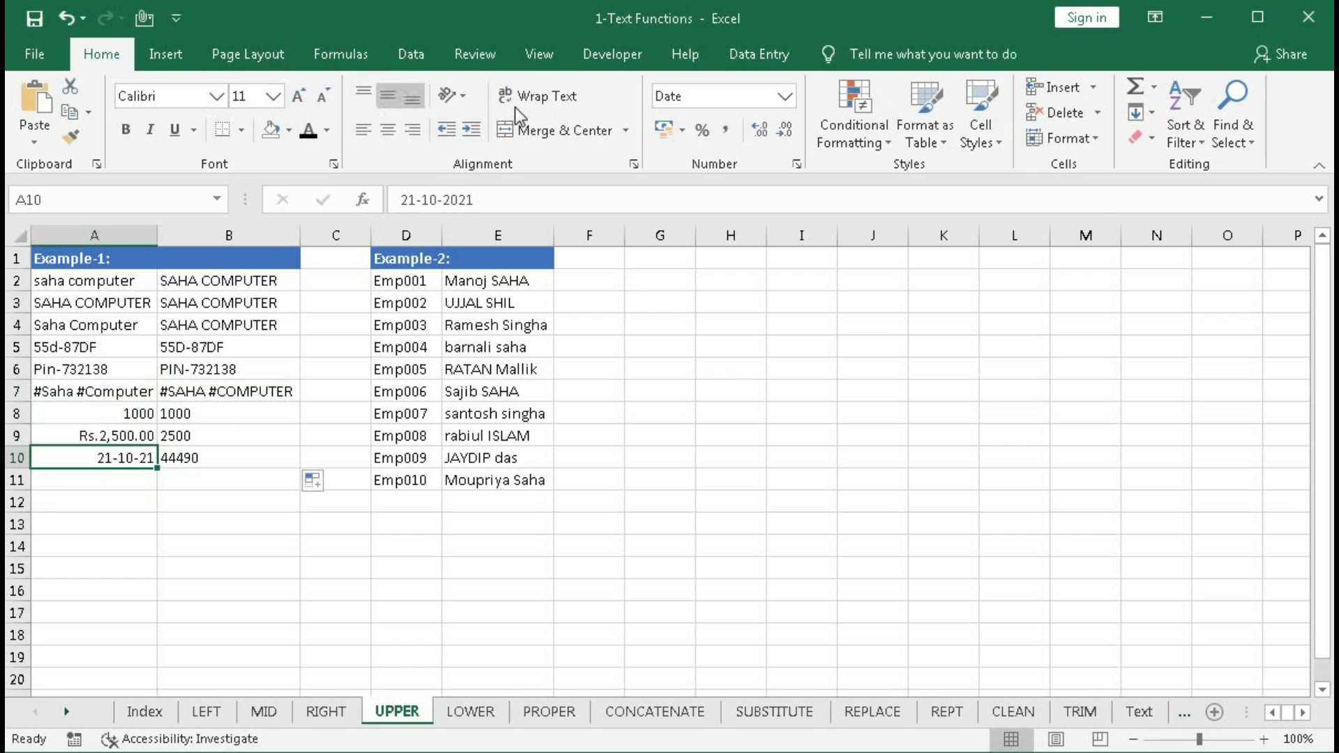
{"action": "left_click", "coordinate": [785, 97]}
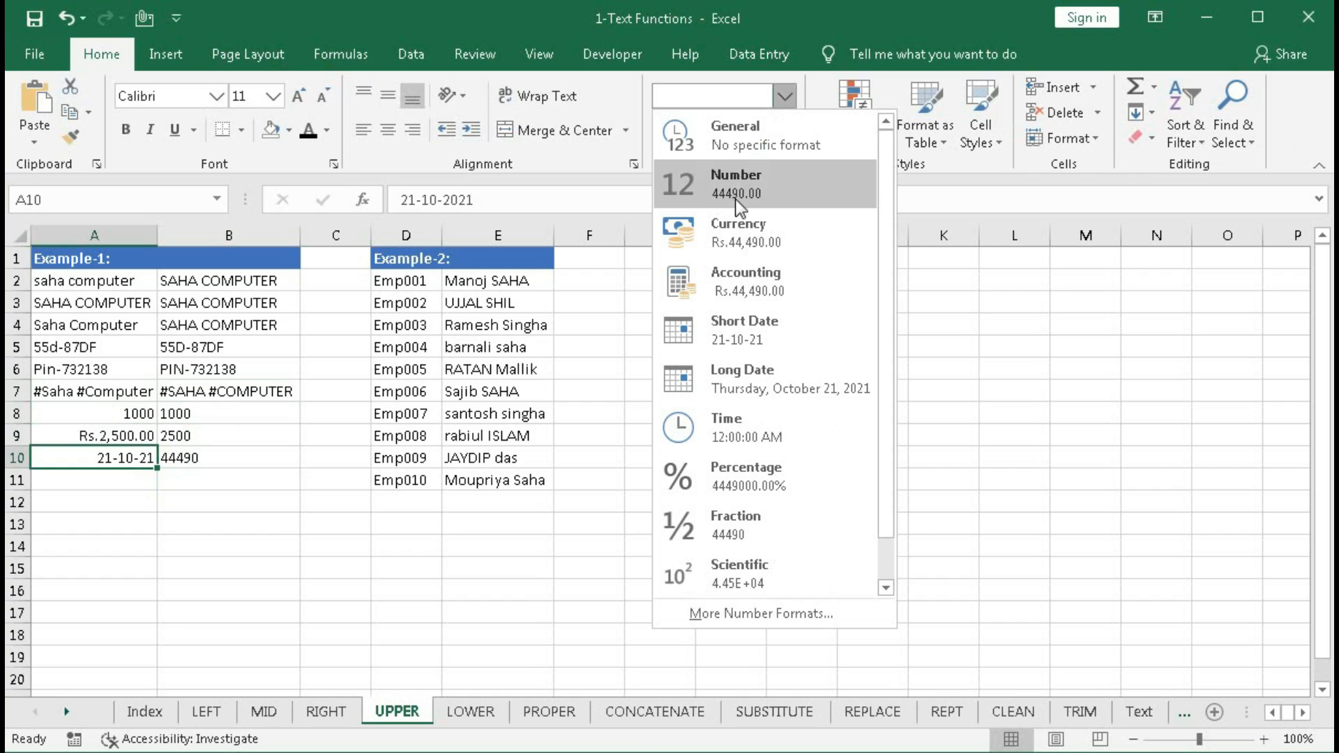
{"action": "left_click", "coordinate": [195, 461]}
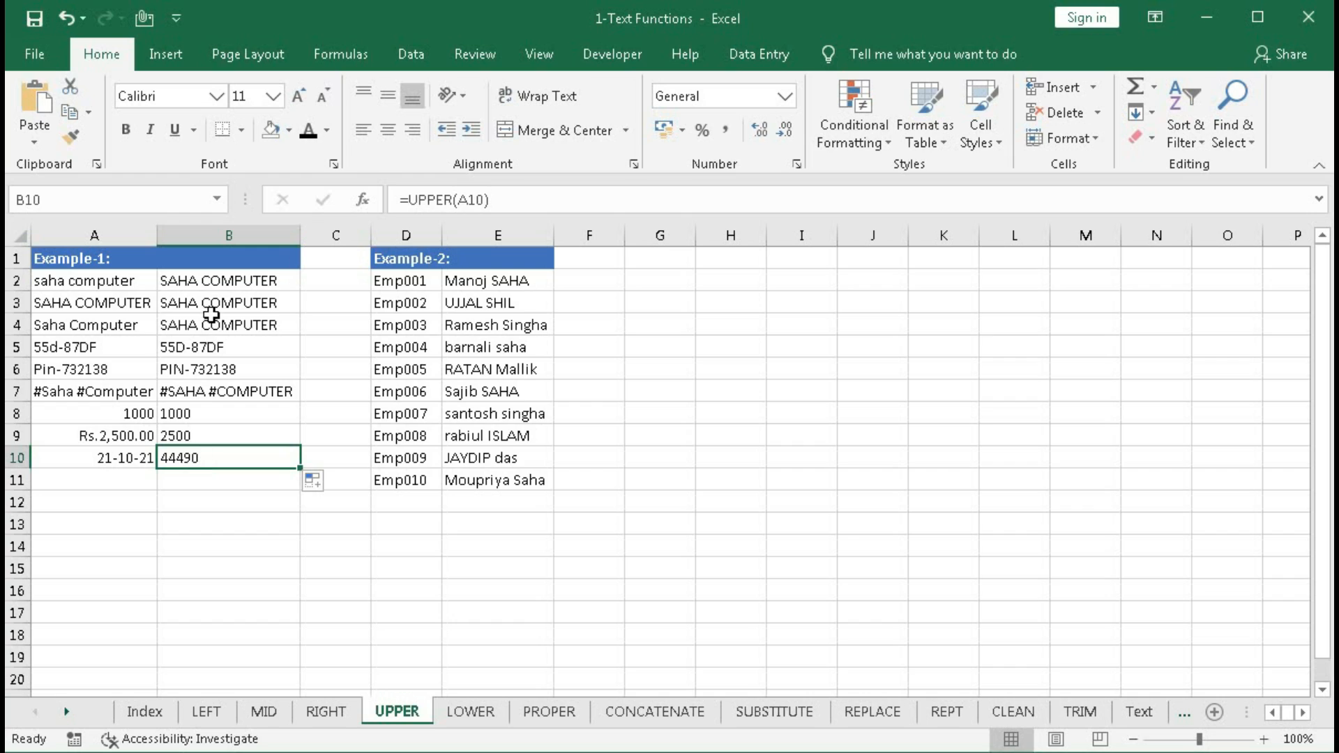
{"action": "left_click_drag", "start_coordinate": [194, 281], "coordinate": [184, 365]}
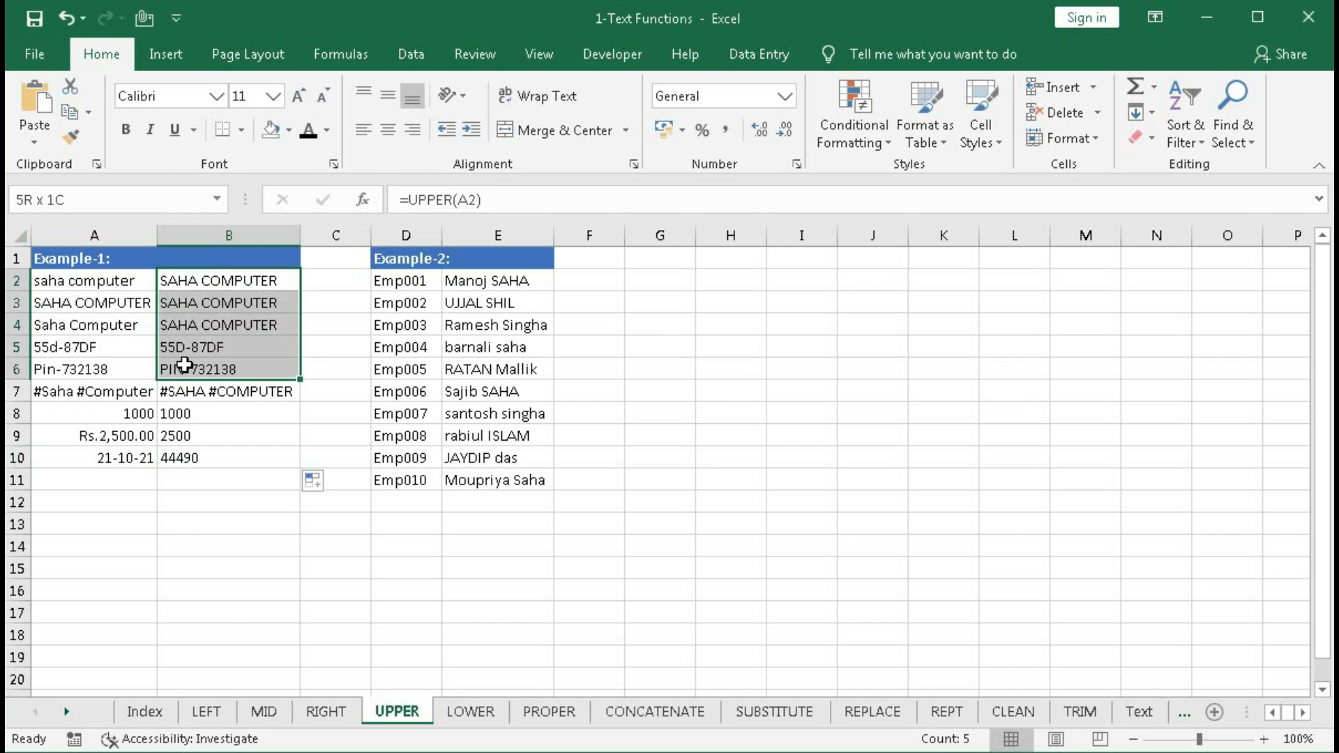
{"action": "left_click", "coordinate": [189, 414]}
{"action": "left_click_drag", "start_coordinate": [126, 413], "coordinate": [122, 458]}
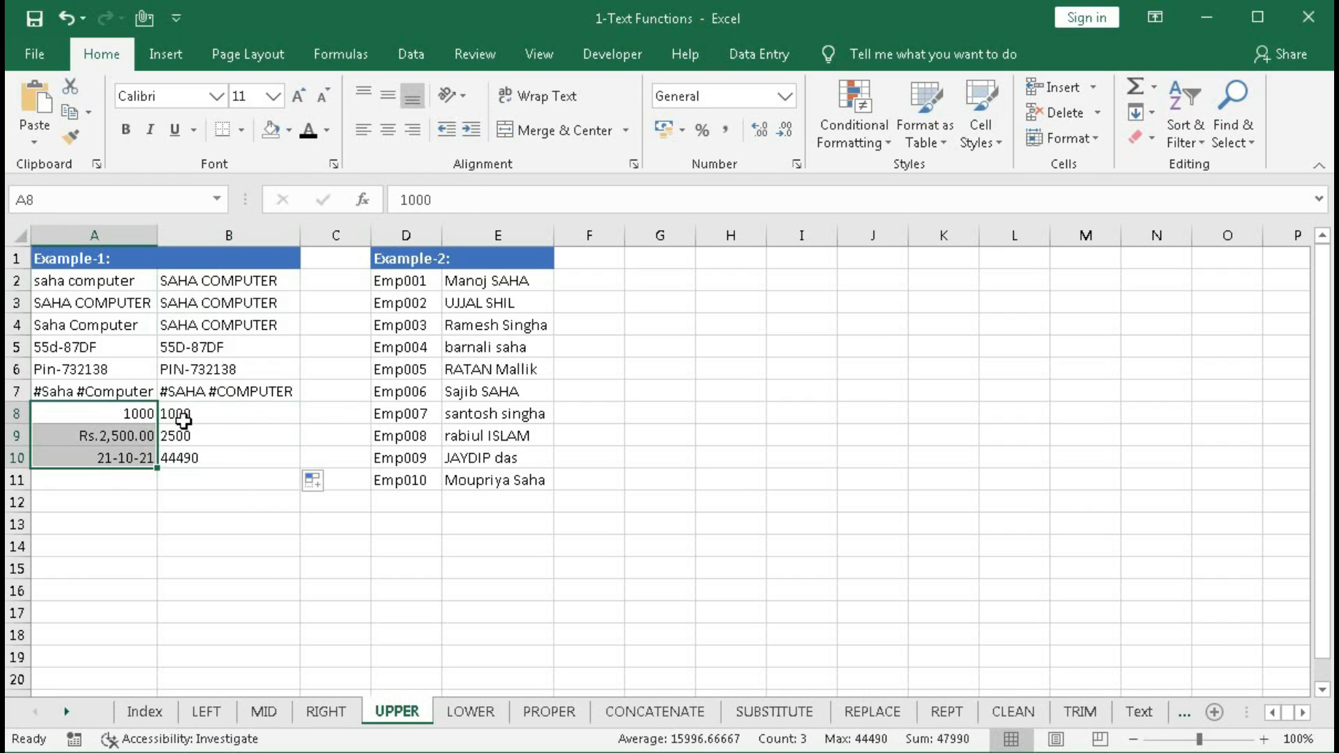
{"action": "left_click_drag", "start_coordinate": [183, 413], "coordinate": [188, 458]}
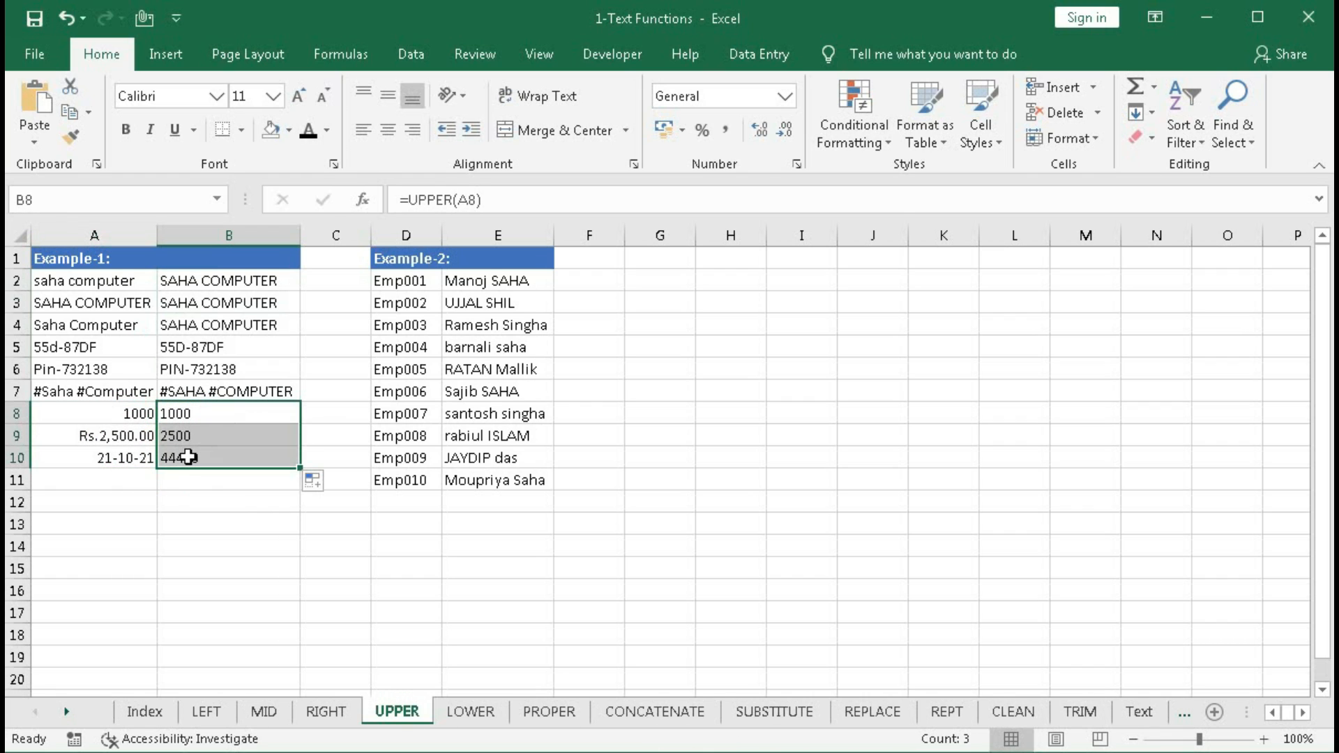
- Examine the letter case of the employee names in column E of Example-2
{"action": "left_click", "coordinate": [410, 260]}
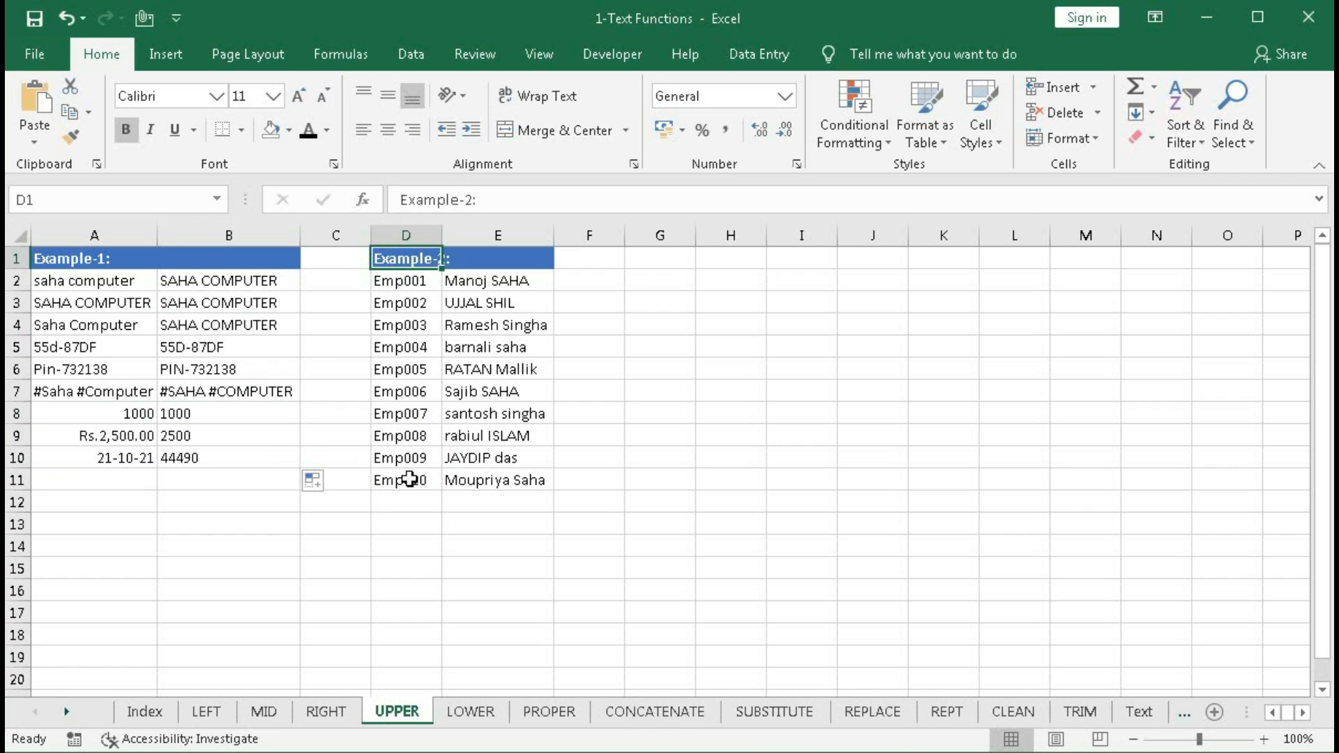
{"action": "left_click", "coordinate": [454, 285]}
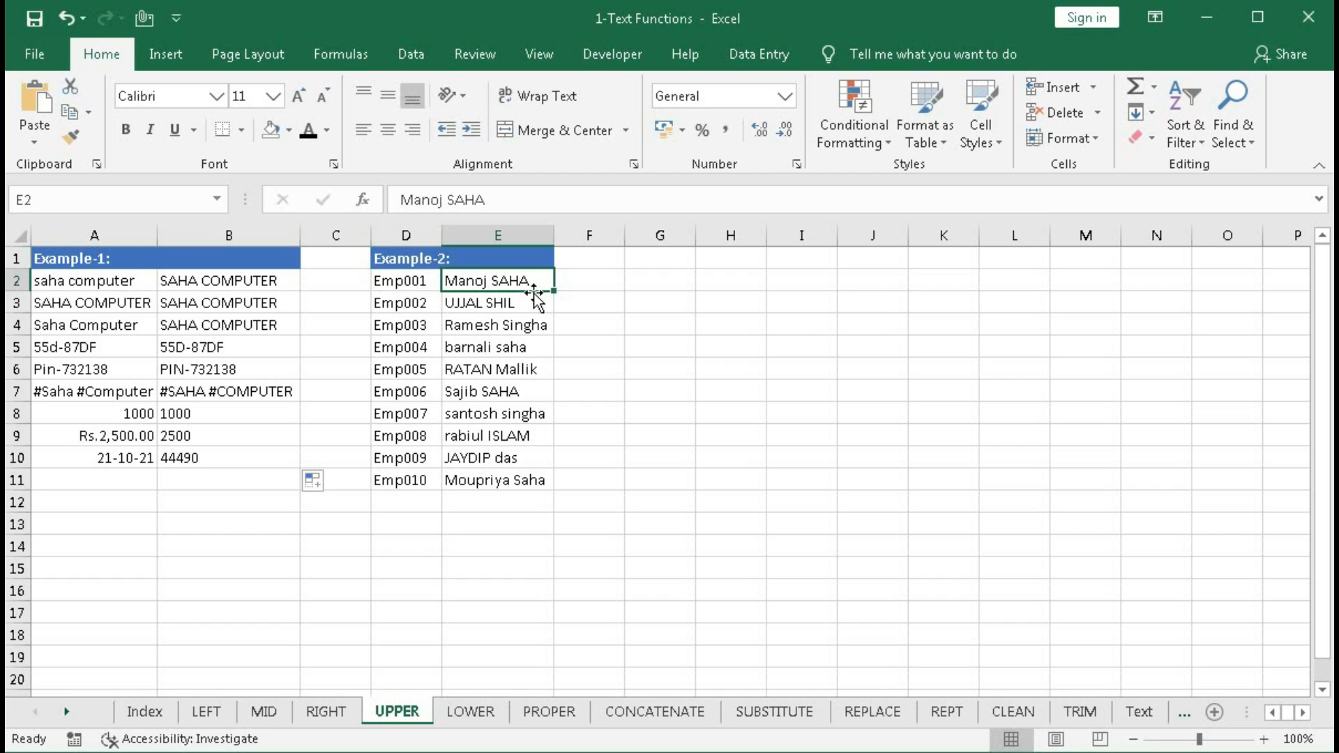
{"action": "left_click", "coordinate": [463, 329]}
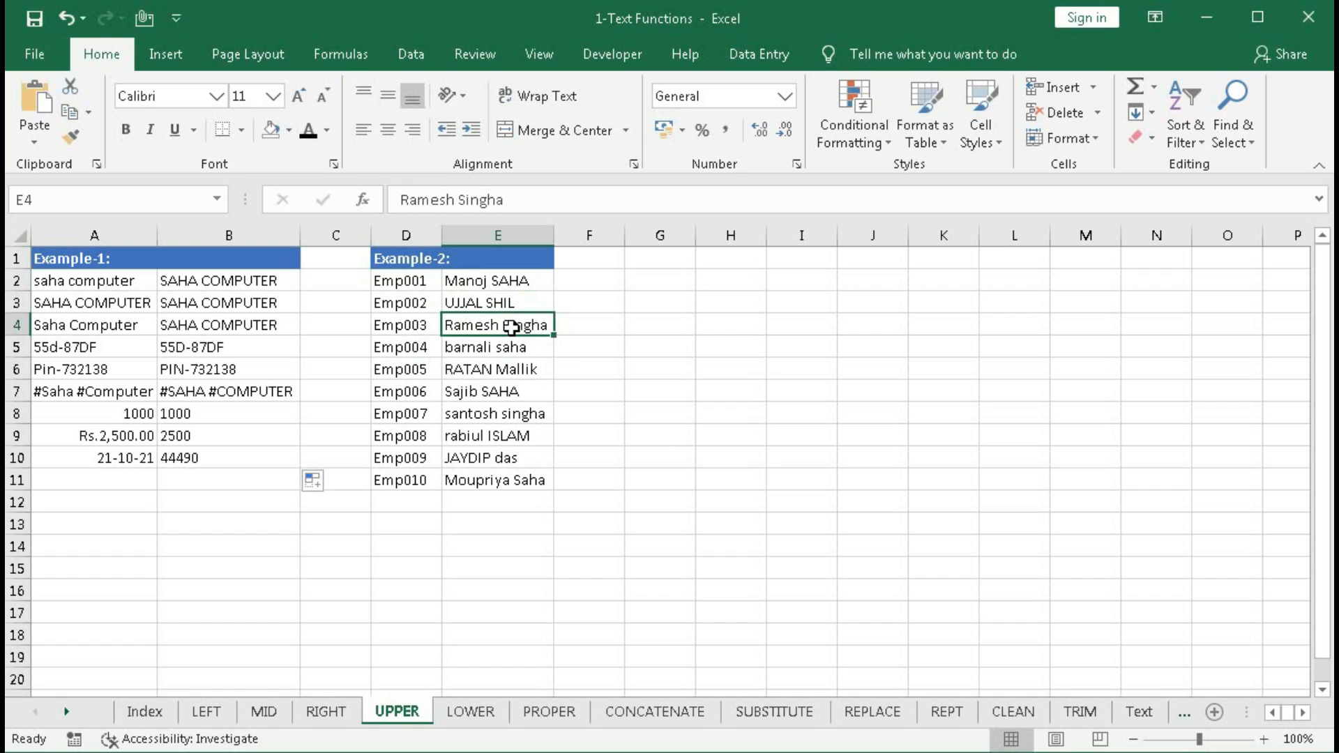
{"action": "left_click", "coordinate": [513, 349]}
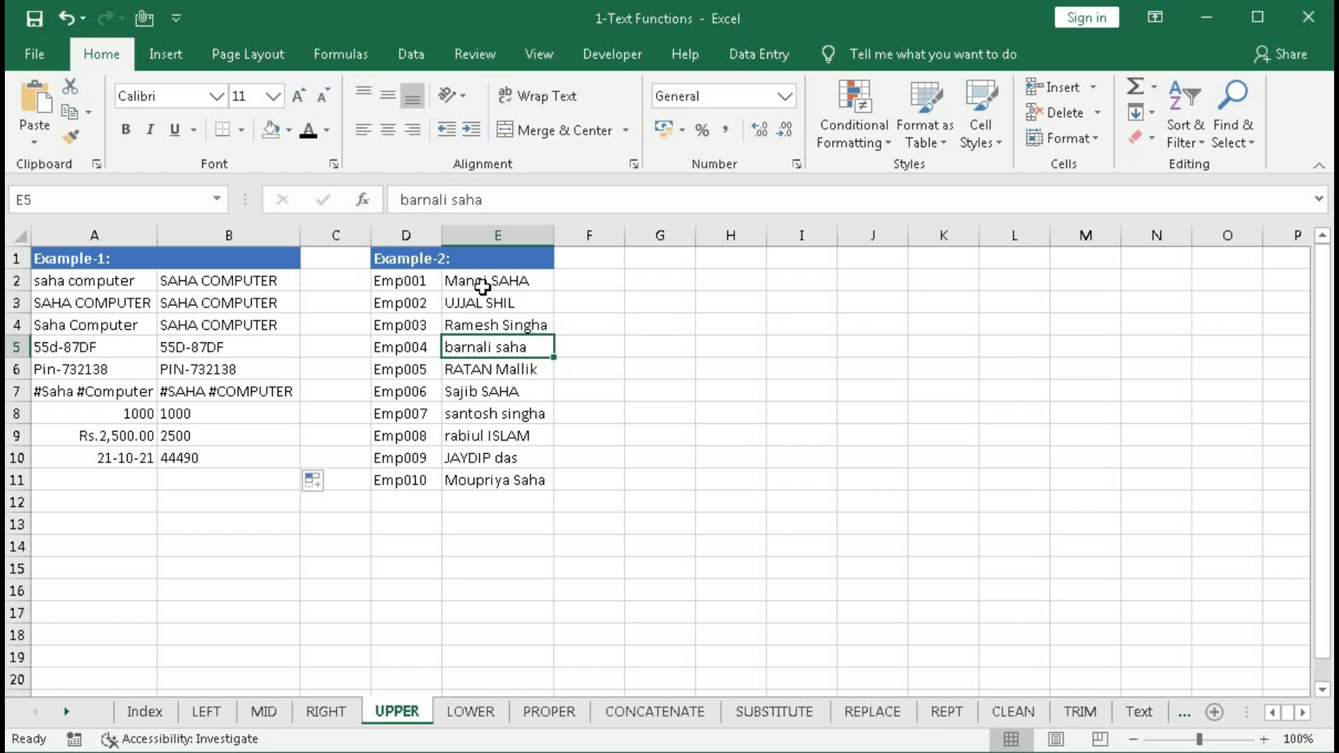
{"action": "left_click_drag", "start_coordinate": [481, 284], "coordinate": [492, 461]}
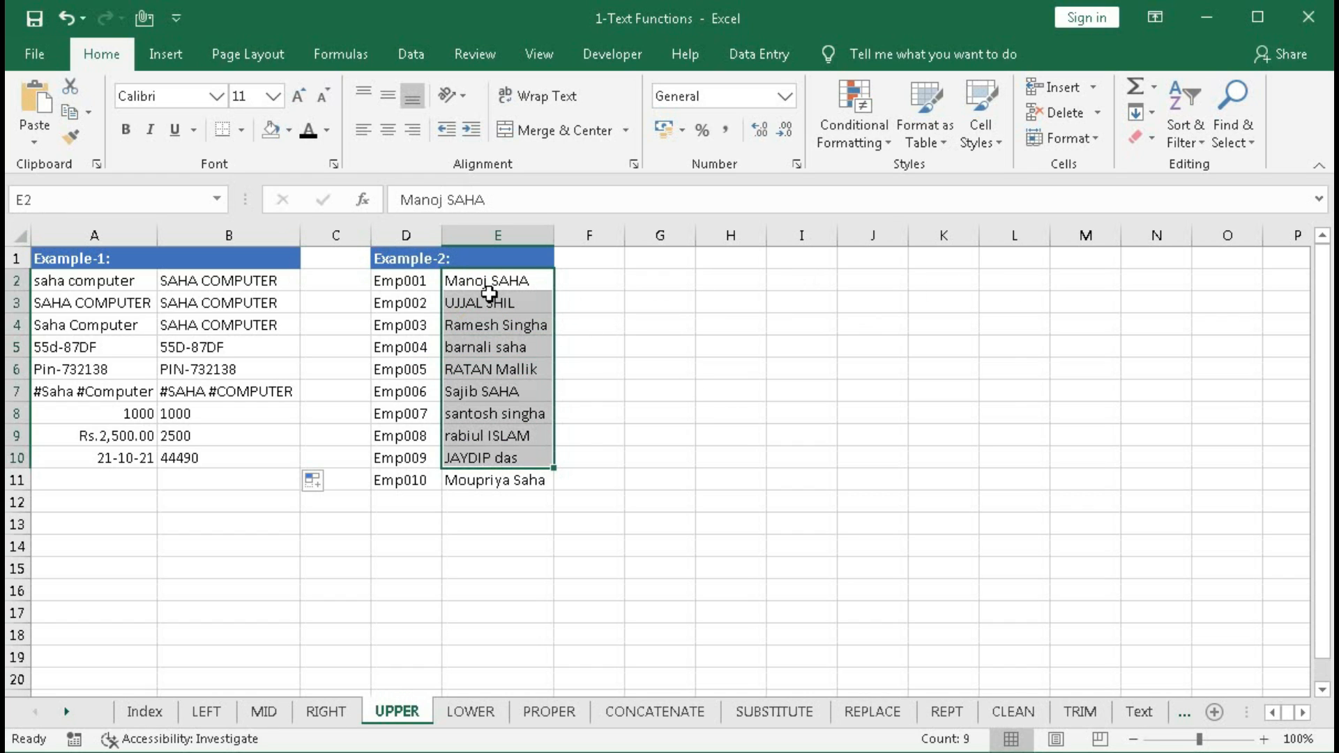
- Enter the formula =UPPER(E2) in cell G2 to convert the first employee name to uppercase
{"action": "left_click", "coordinate": [656, 282]}
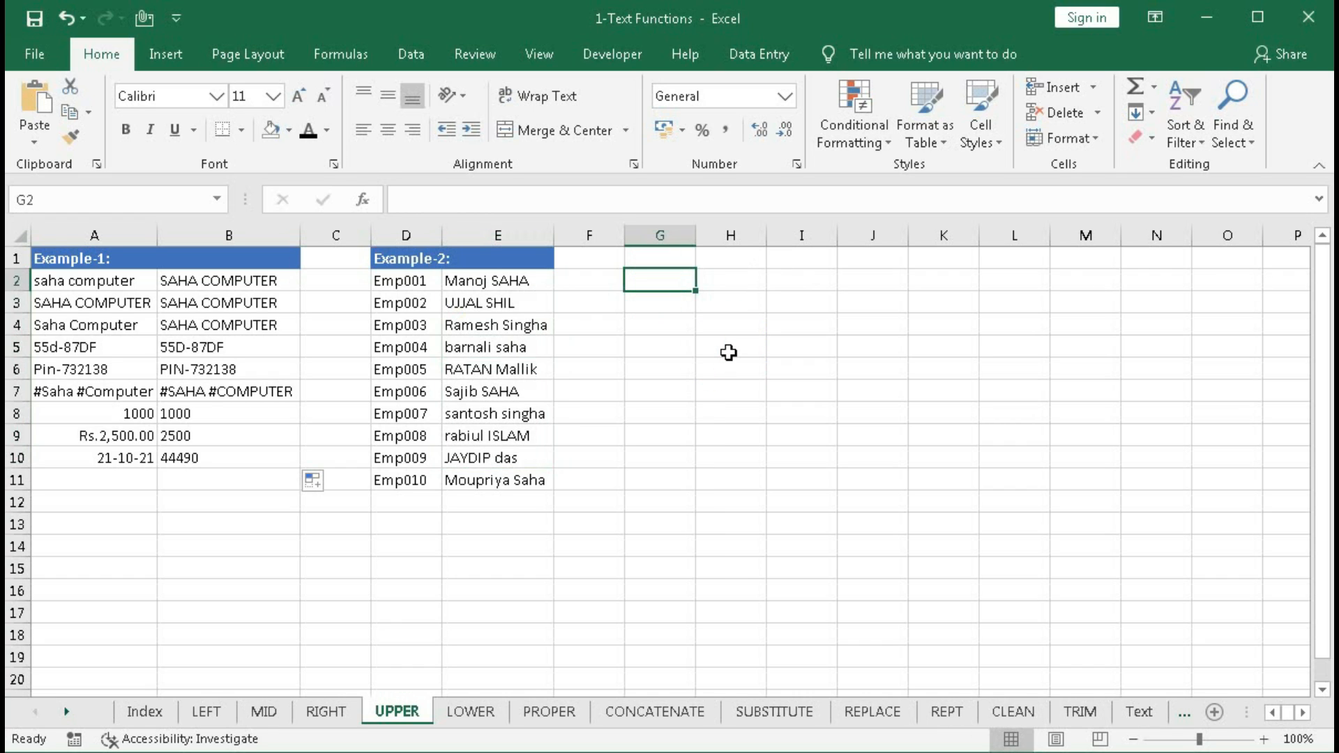
{"action": "type", "text": "="}
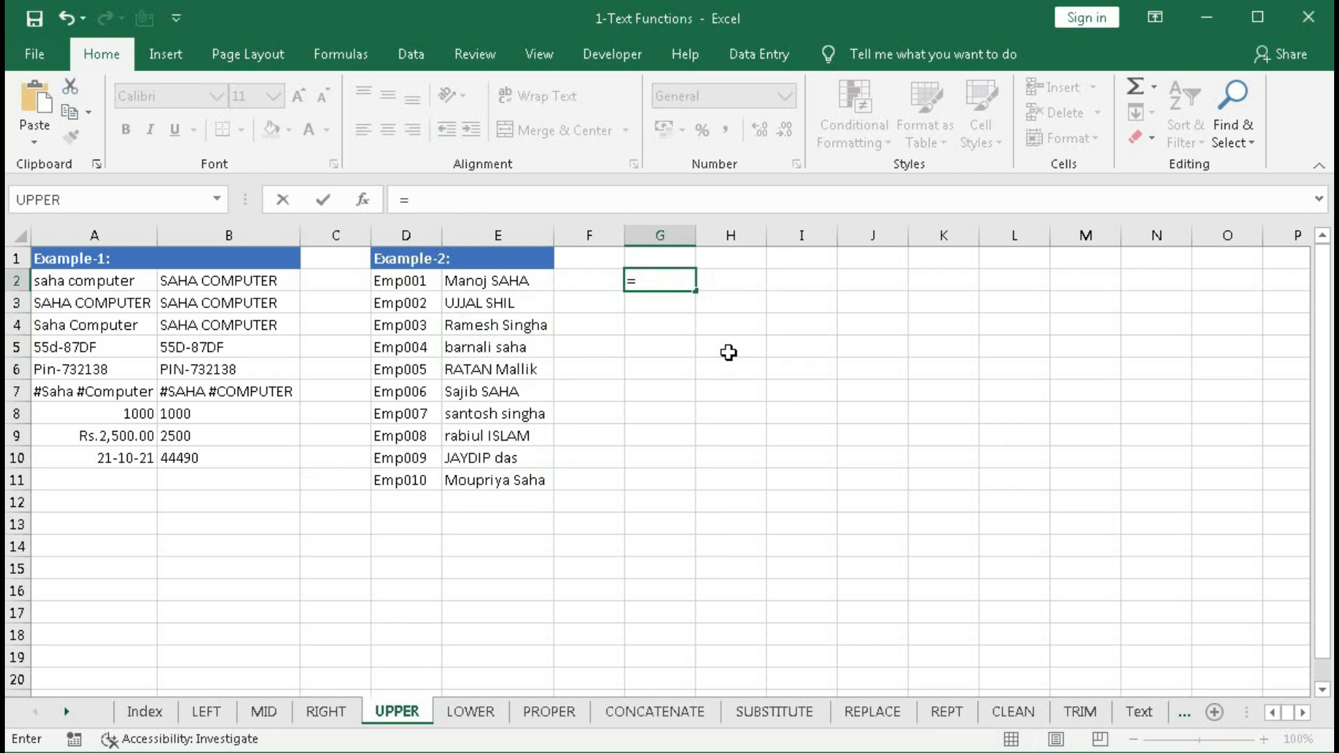
{"action": "type", "text": "upp"}
{"action": "key", "text": "Tab"}
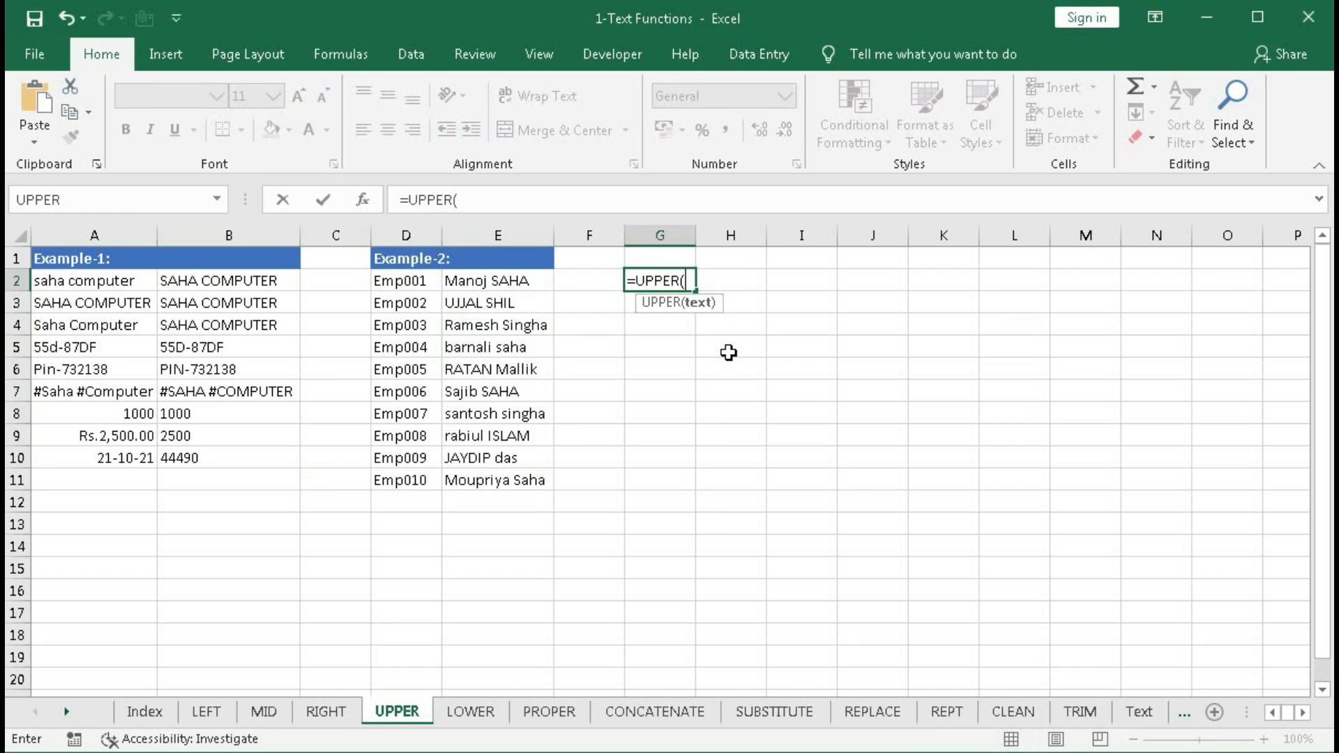
{"action": "left_click", "coordinate": [507, 283]}
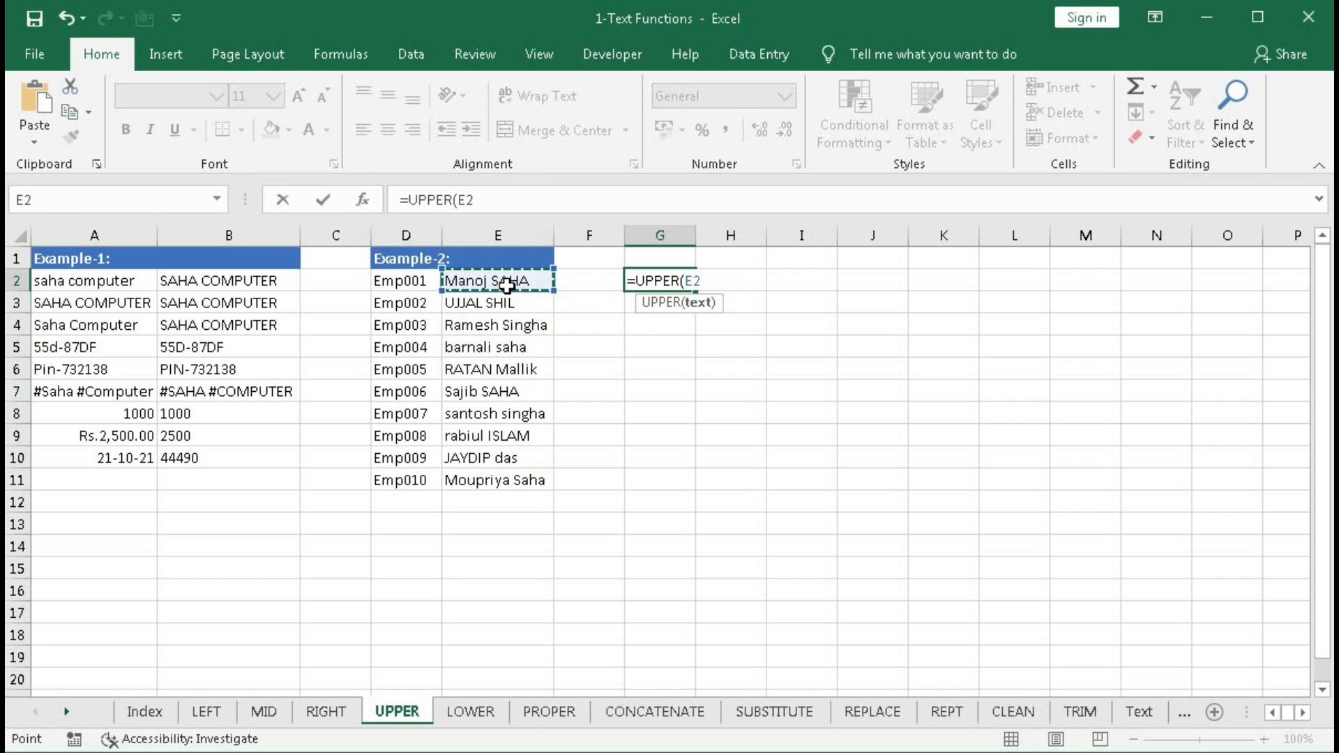
{"action": "type", "text": ")"}
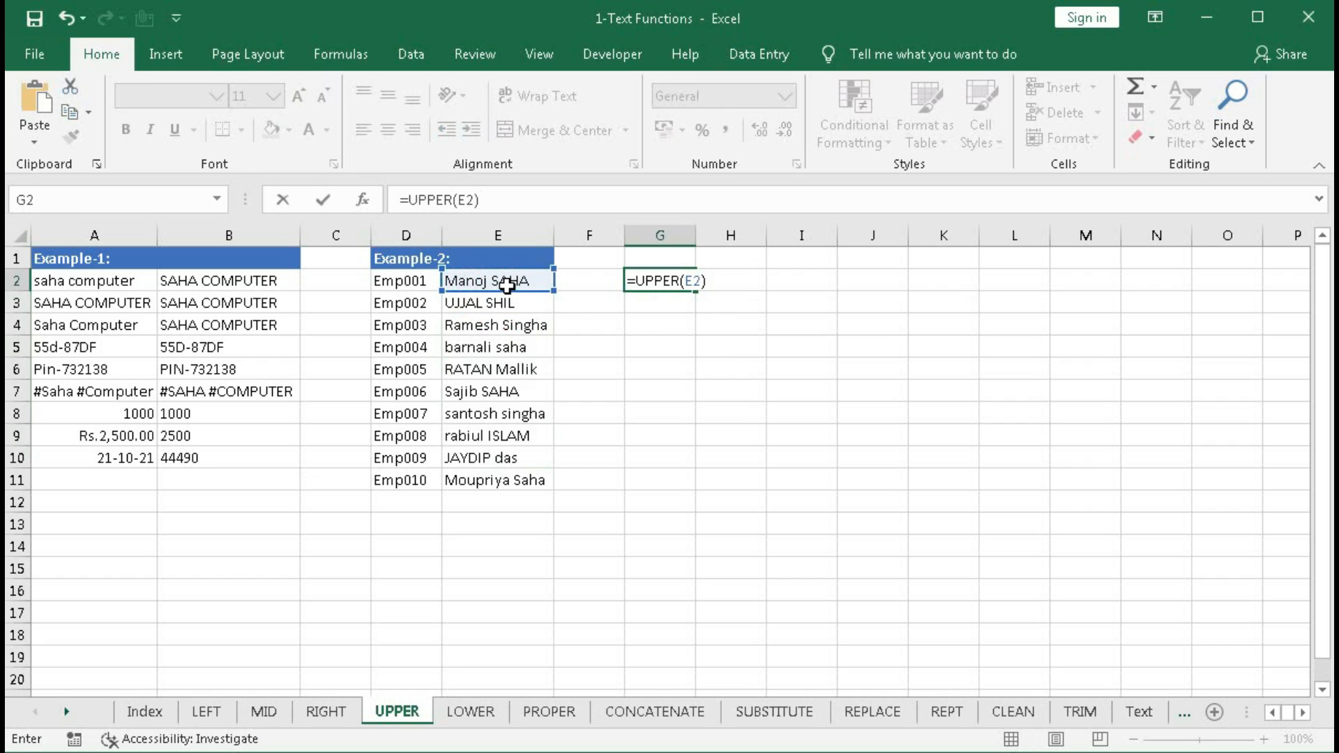
{"action": "key", "text": "Return"}
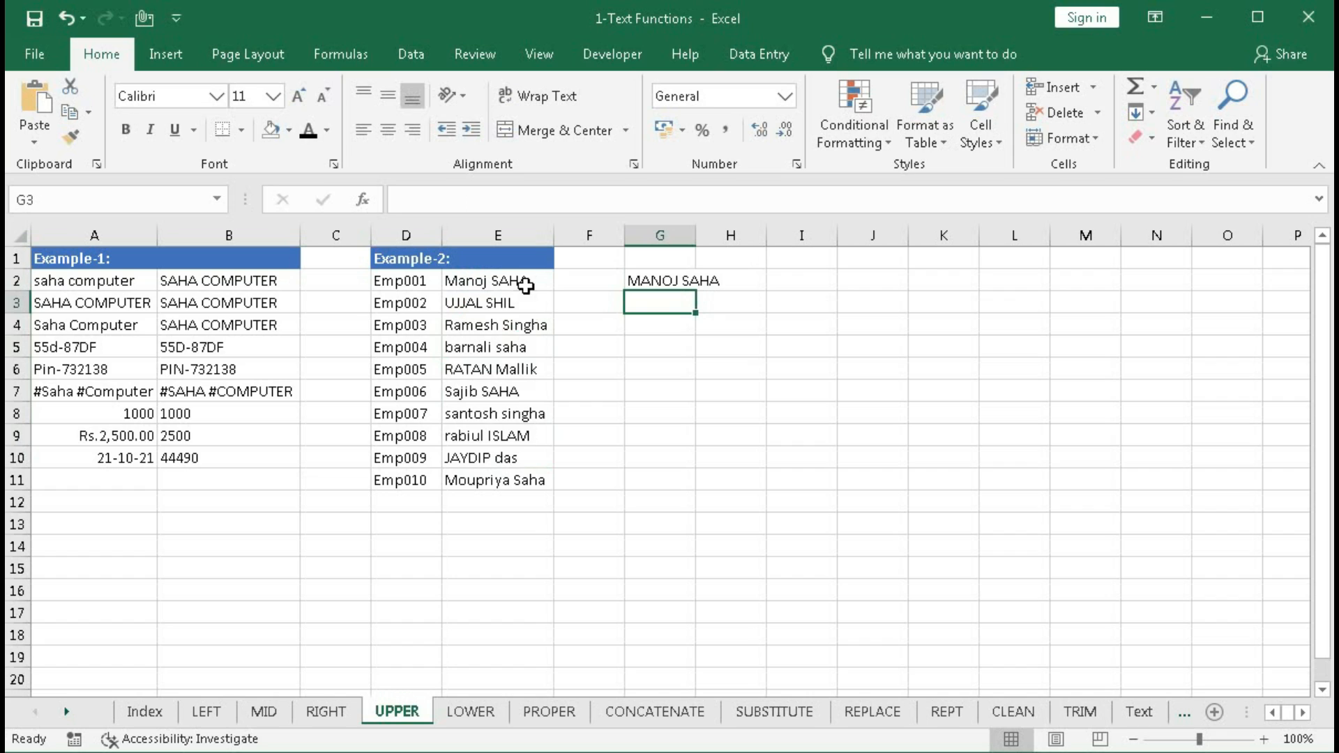
- Fill the UPPER formula from G2 down through G11 and copy the resulting range G2:G11
{"action": "left_click", "coordinate": [682, 285]}
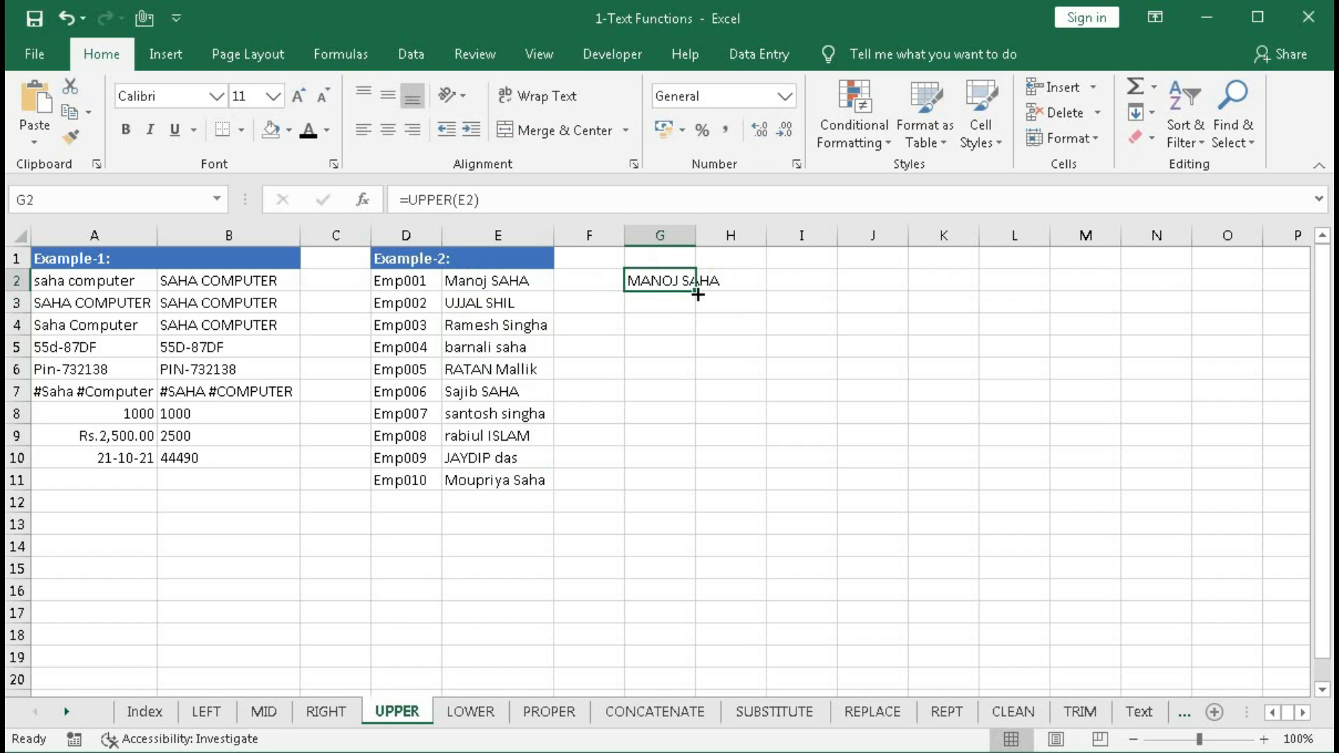
{"action": "left_click_drag", "start_coordinate": [695, 292], "coordinate": [689, 492]}
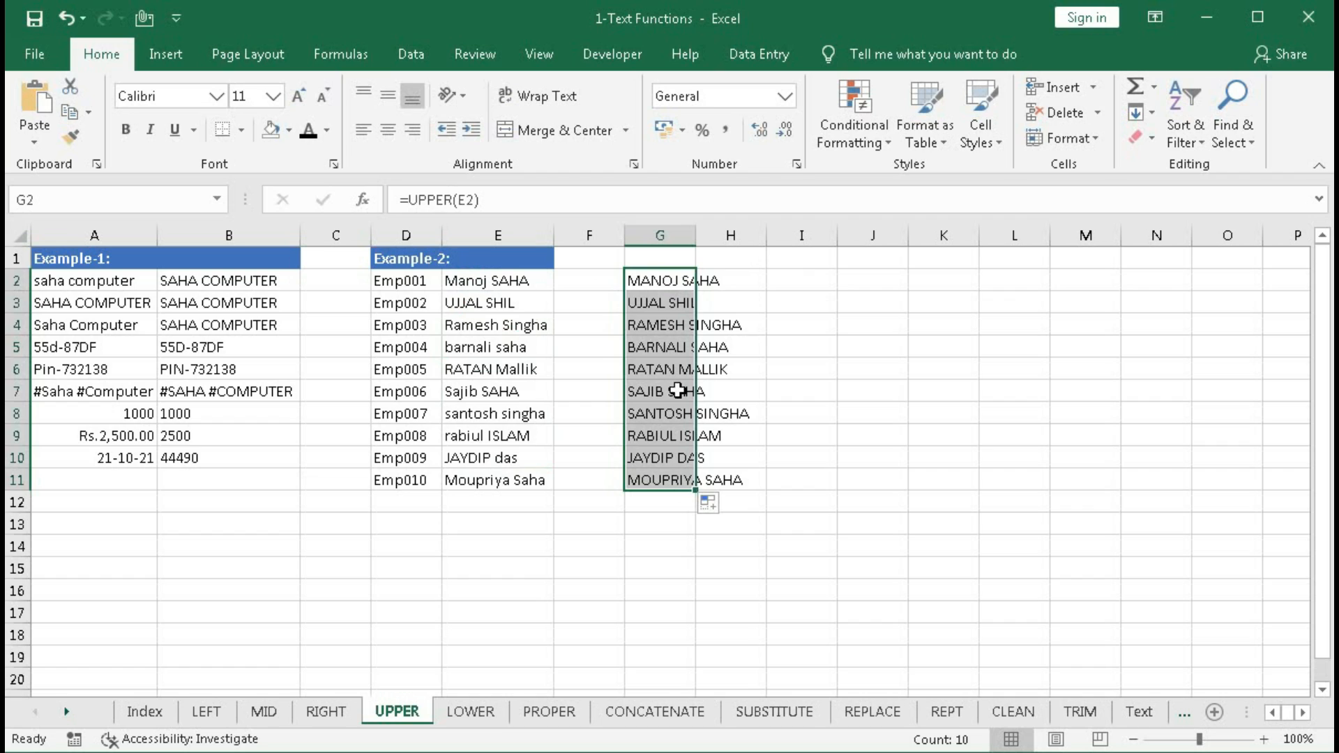
{"action": "left_click_drag", "start_coordinate": [651, 361], "coordinate": [645, 484]}
{"action": "key", "text": "ctrl+c"}
- Try a regular paste of the copied UPPER formulas over the employee names in E2:E11, and undo it
{"action": "left_click", "coordinate": [477, 286]}
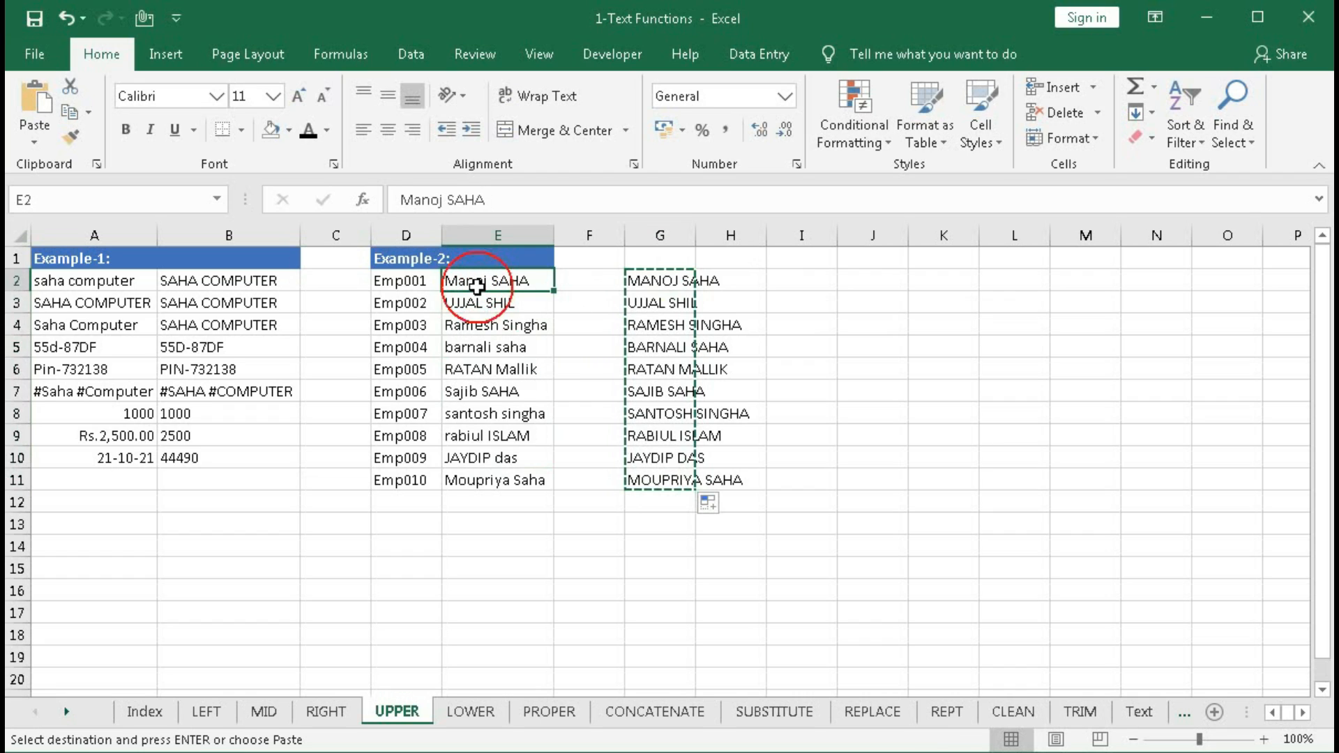
{"action": "key", "text": "ctrl+shift+Down"}
{"action": "key", "text": "ctrl+v"}
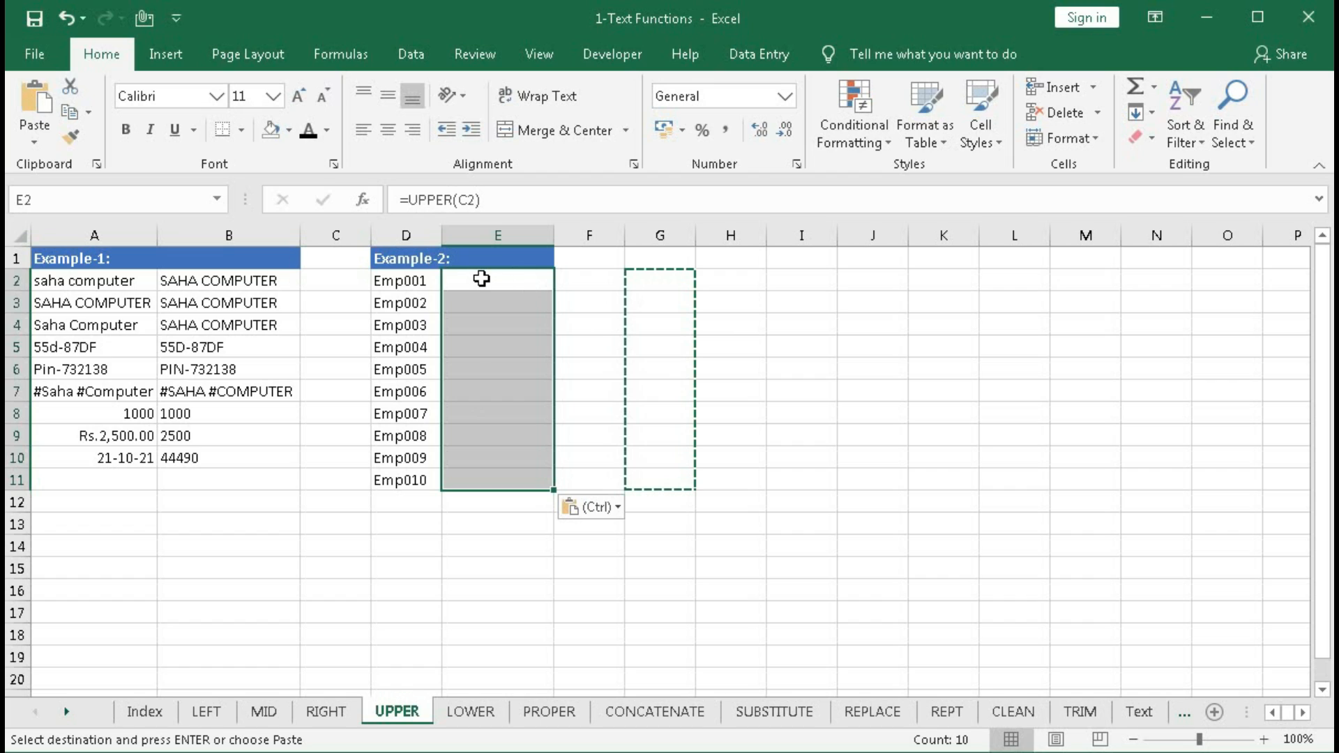
{"action": "key", "text": "ctrl+z"}
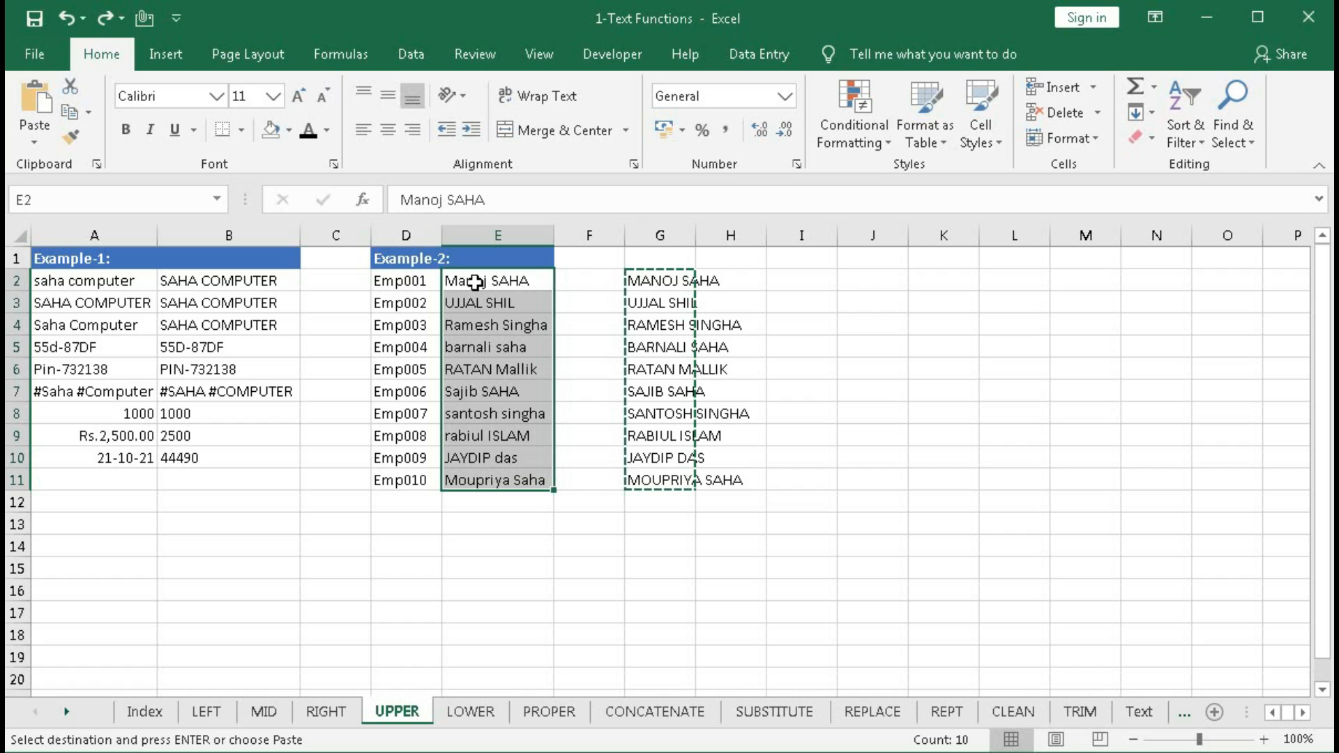
- Paste the copied uppercase names over E2:E11 as values only, using Paste Special
{"action": "right_click", "coordinate": [474, 282]}
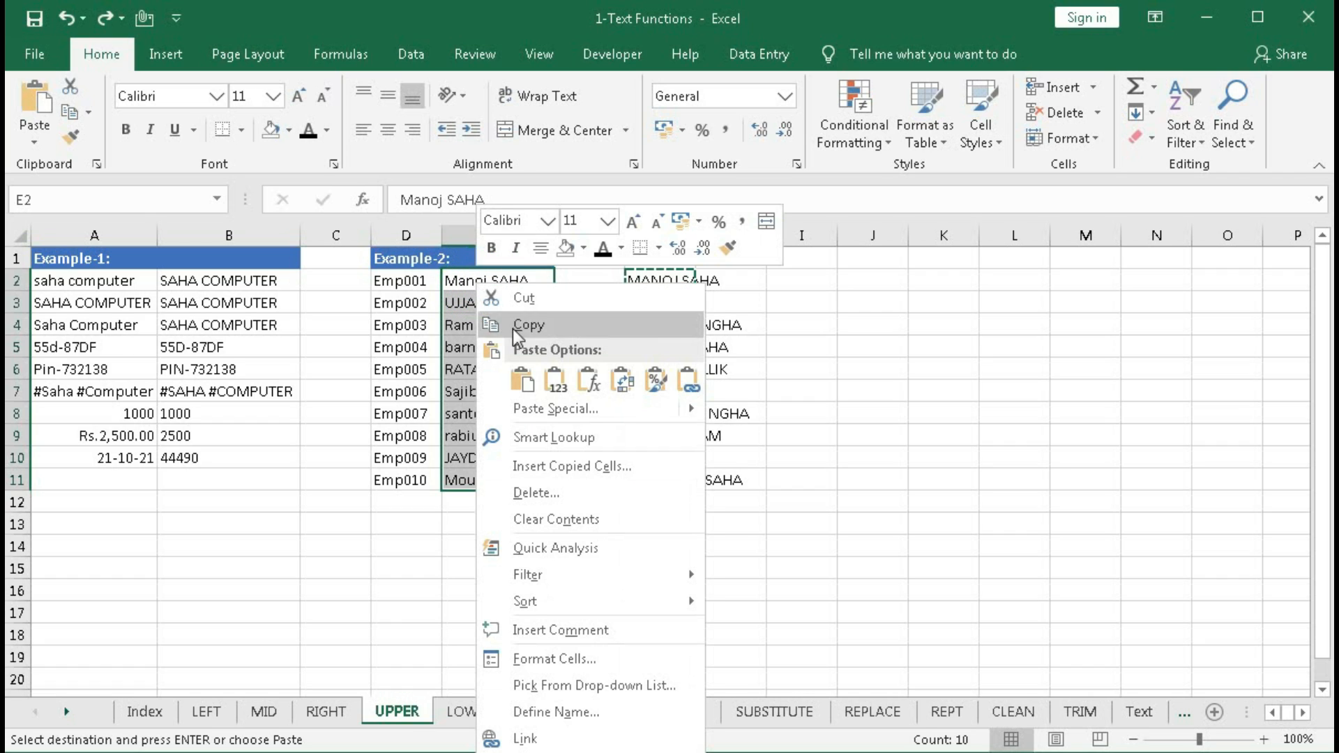
{"action": "left_click", "coordinate": [555, 381]}
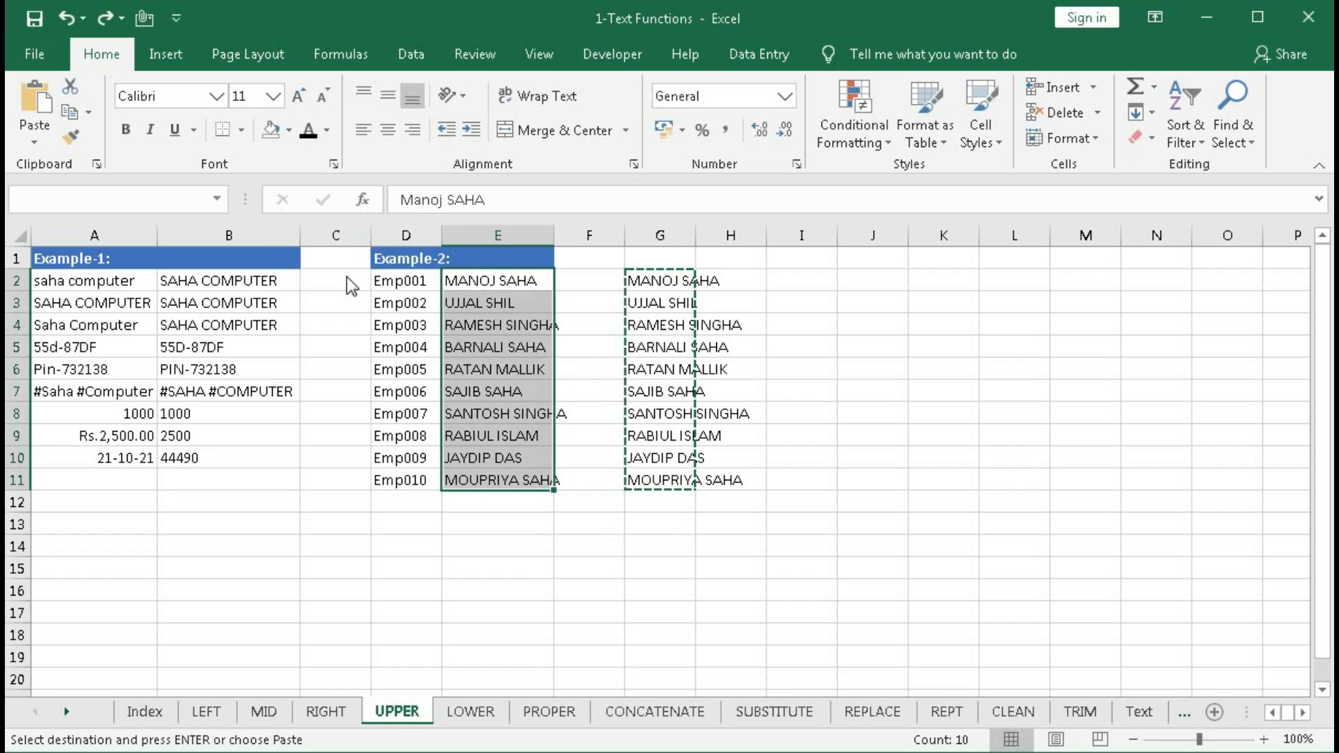
{"action": "left_click", "coordinate": [34, 143]}
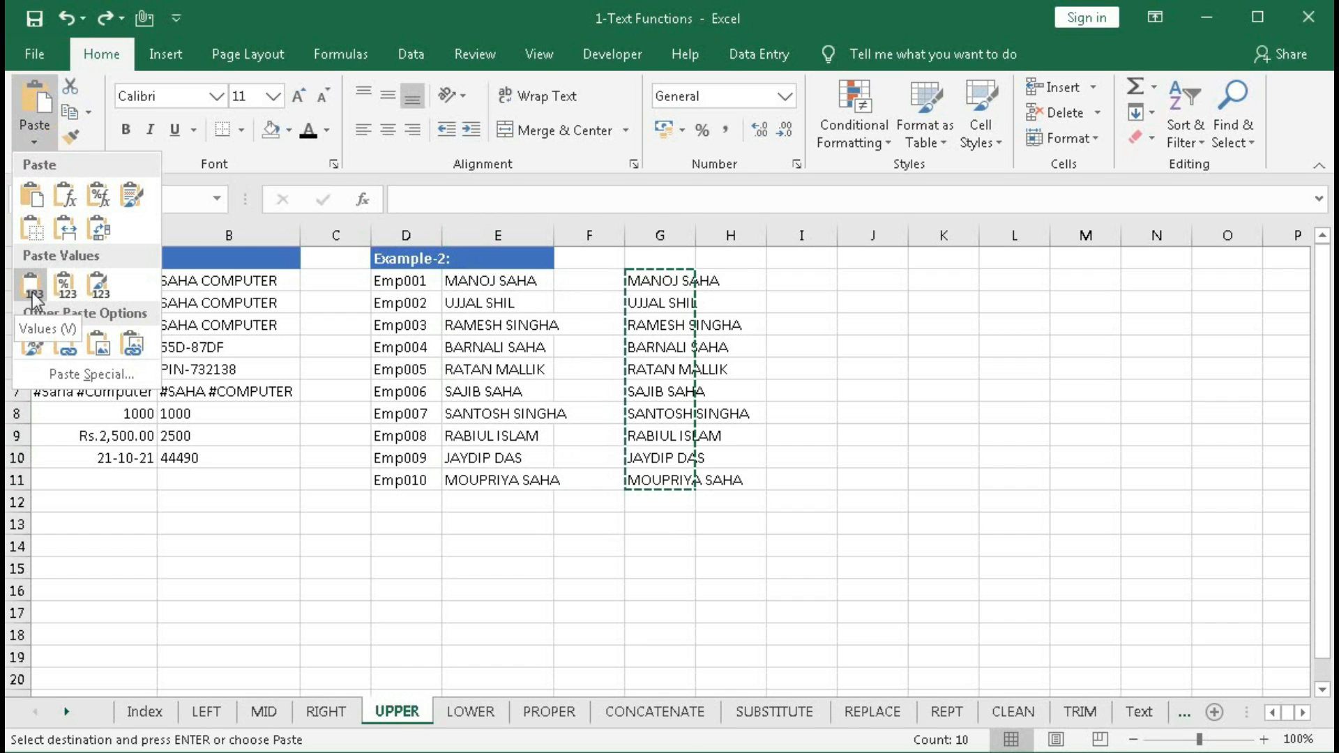
{"action": "left_click", "coordinate": [61, 373]}
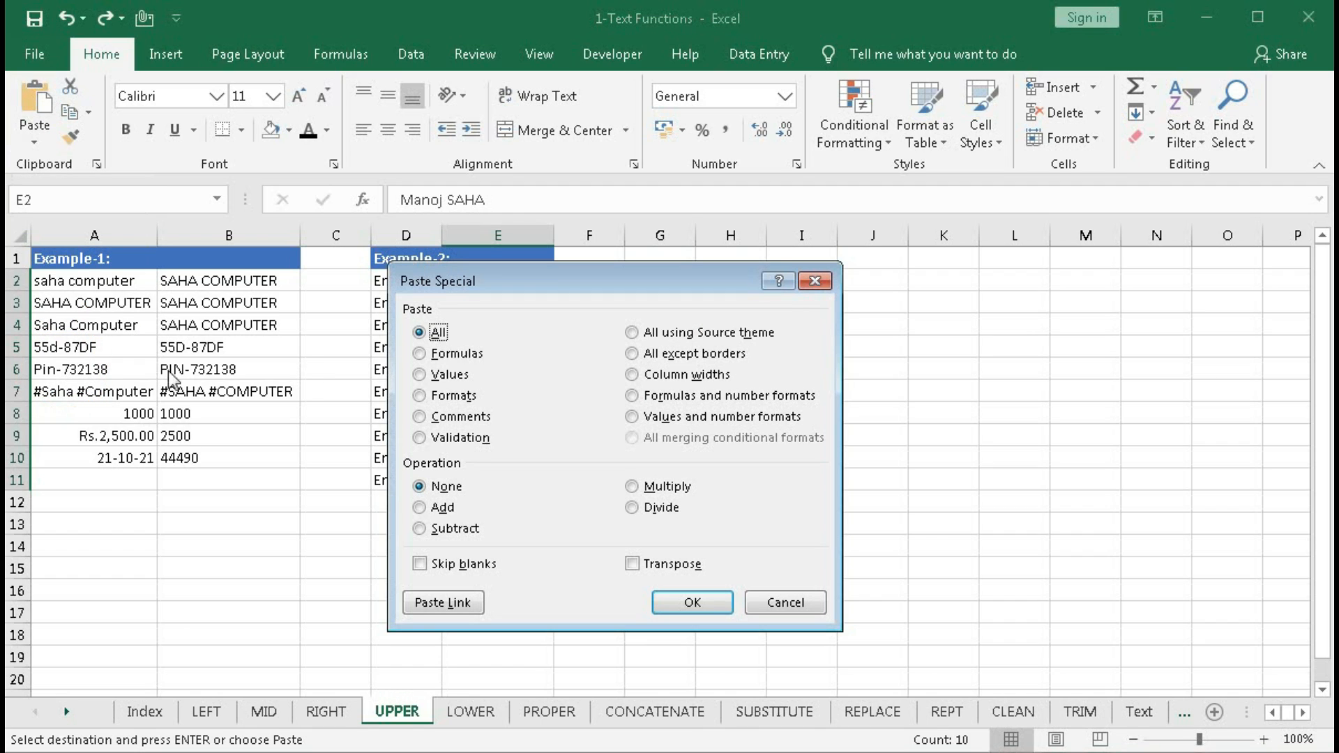
{"action": "left_click", "coordinate": [419, 374]}
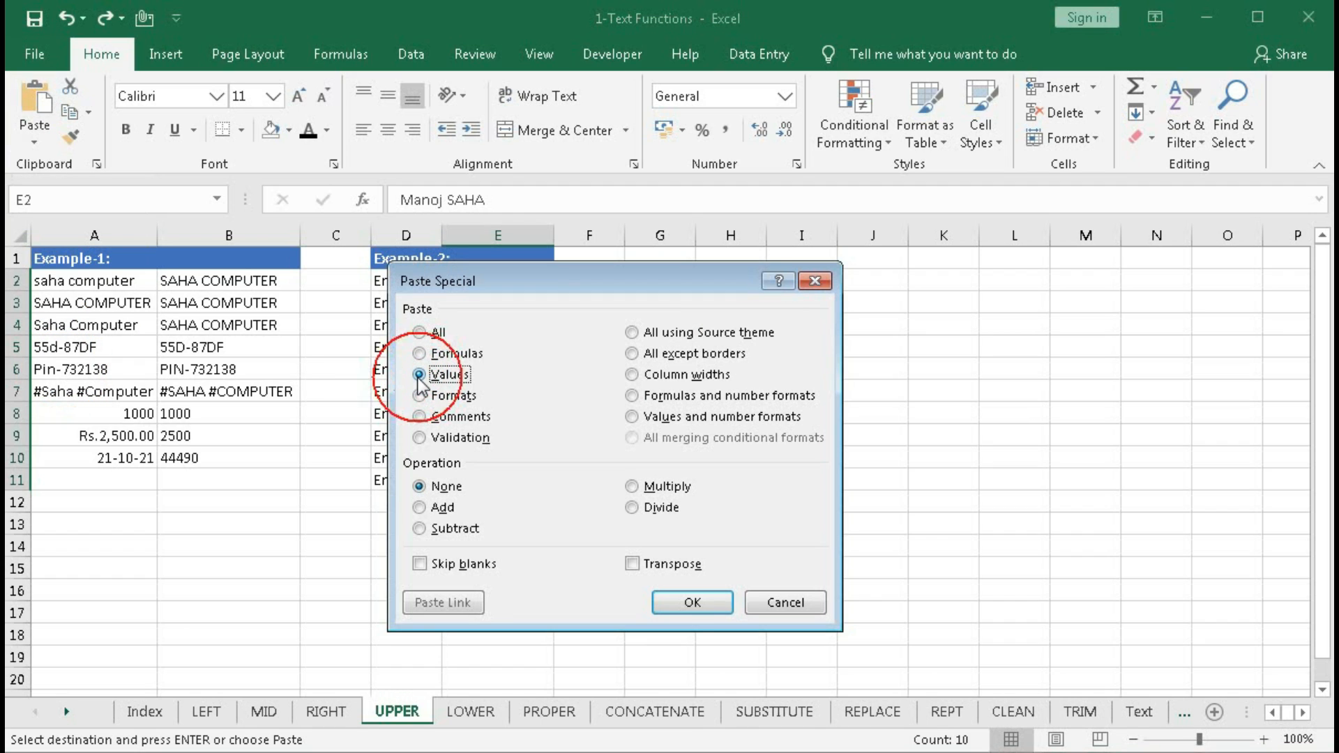
{"action": "left_click", "coordinate": [693, 603]}
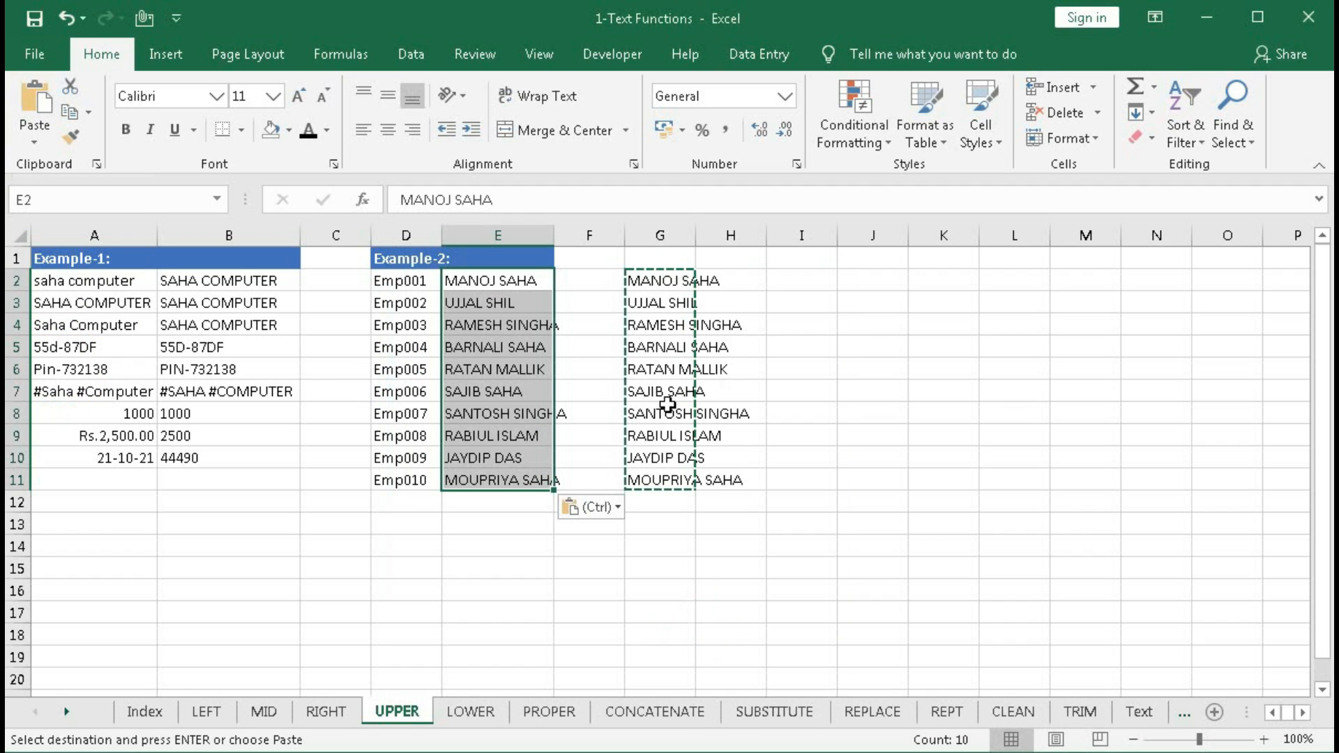
- Clear the helper formulas from G2:G11 and autofit column E to the width of the employee names
{"action": "left_click_drag", "start_coordinate": [646, 280], "coordinate": [669, 474]}
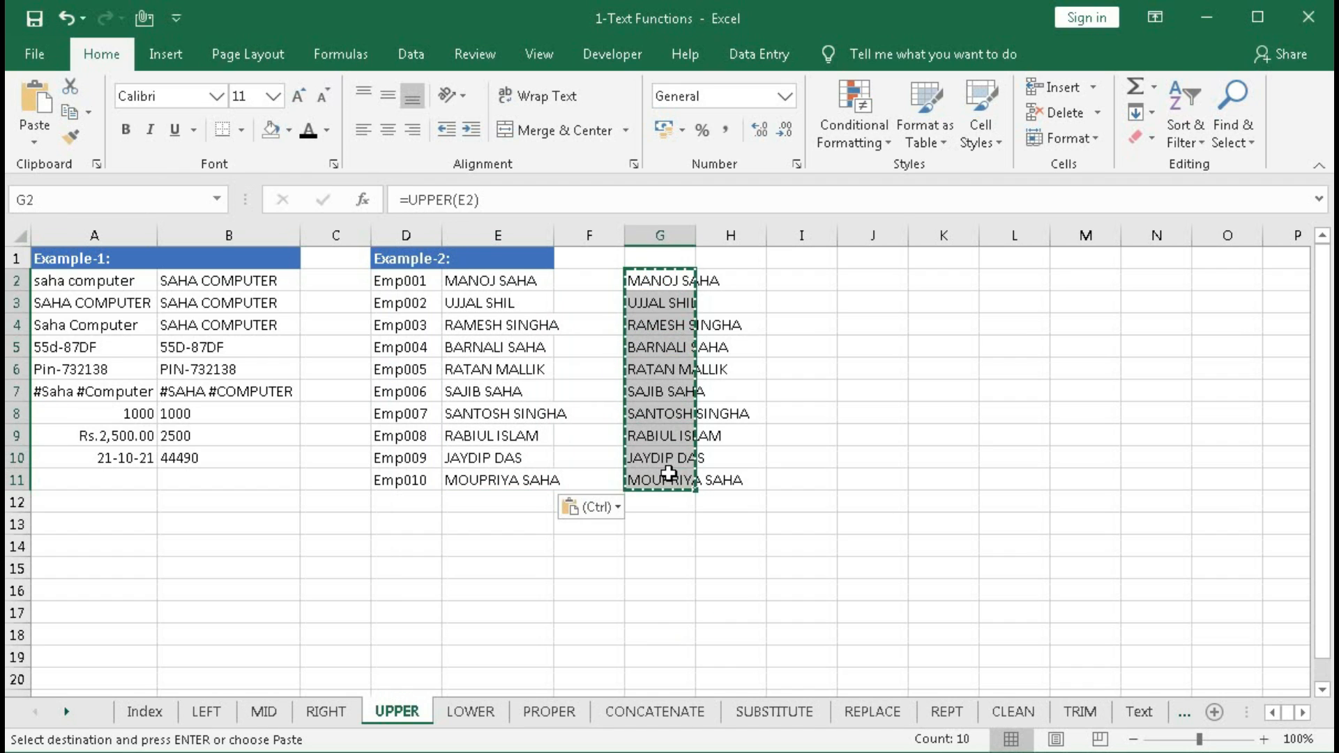
{"action": "key", "text": "Delete"}
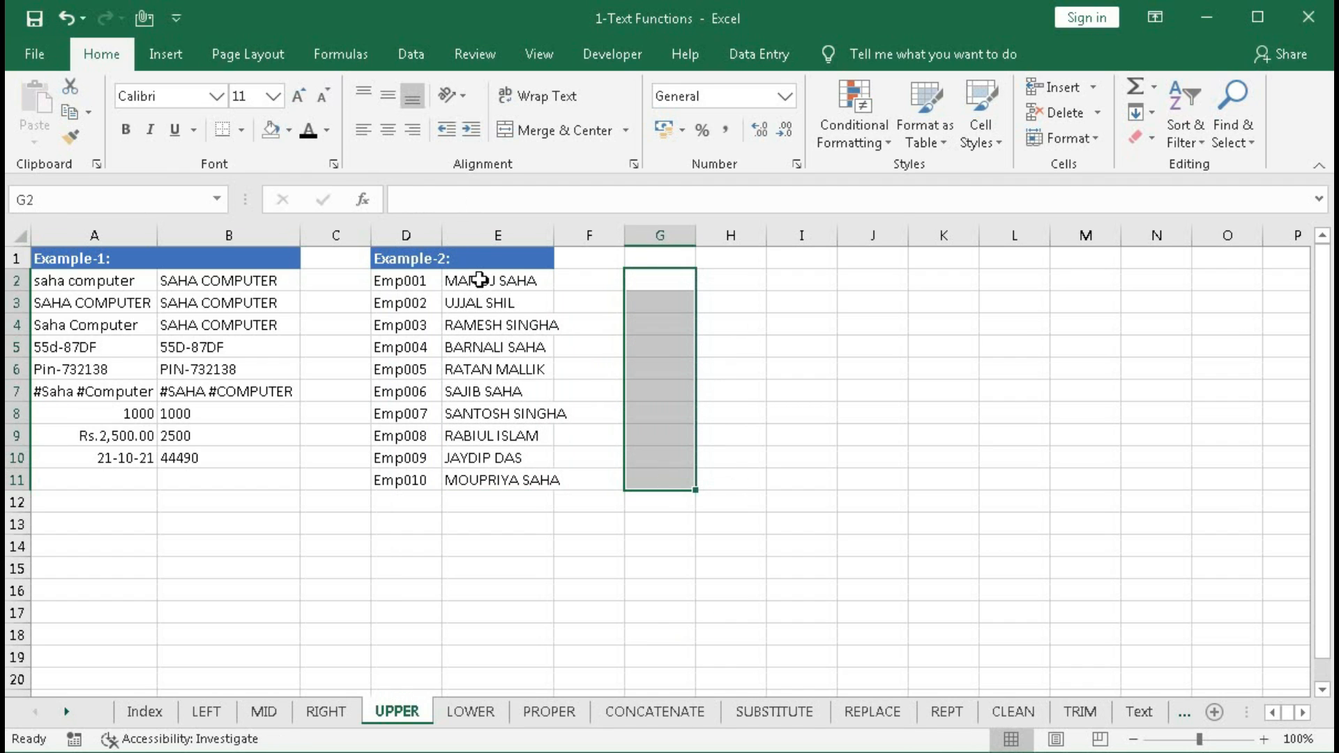
{"action": "left_click_drag", "start_coordinate": [478, 278], "coordinate": [493, 469]}
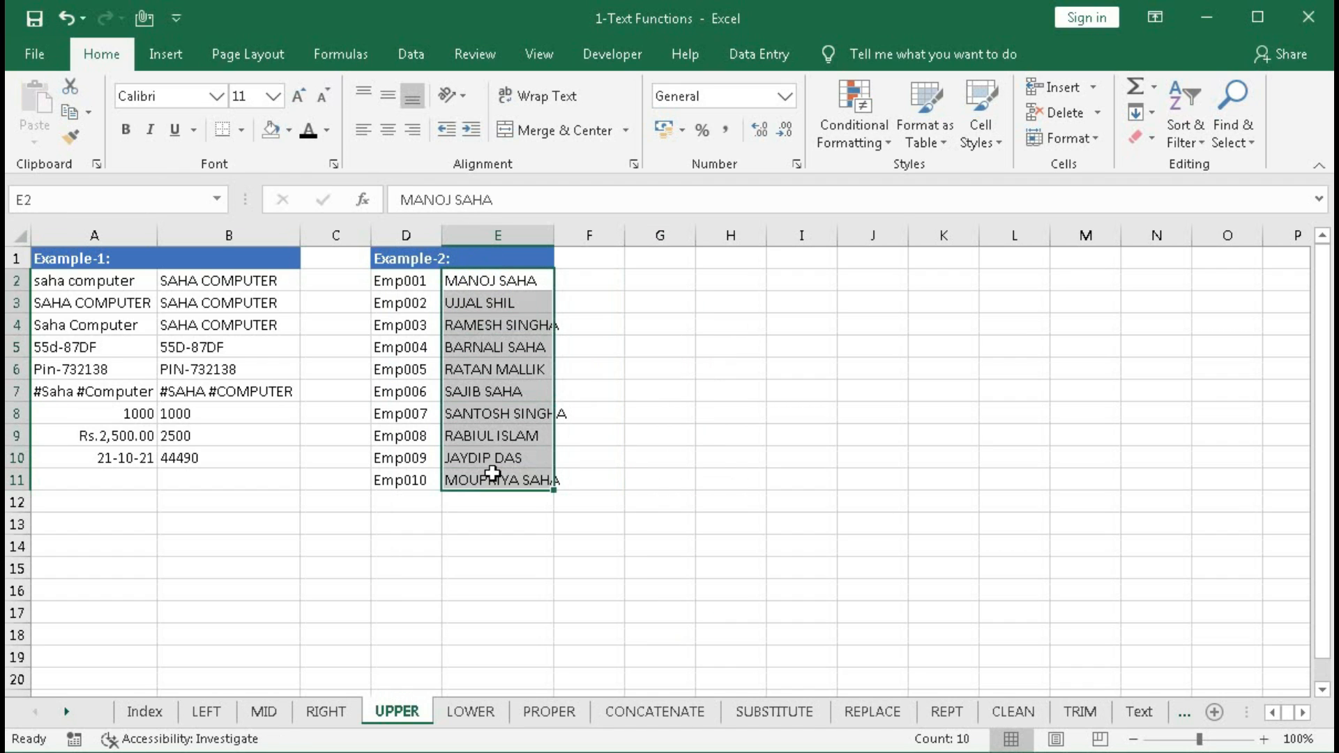
{"action": "left_click", "coordinate": [486, 391]}
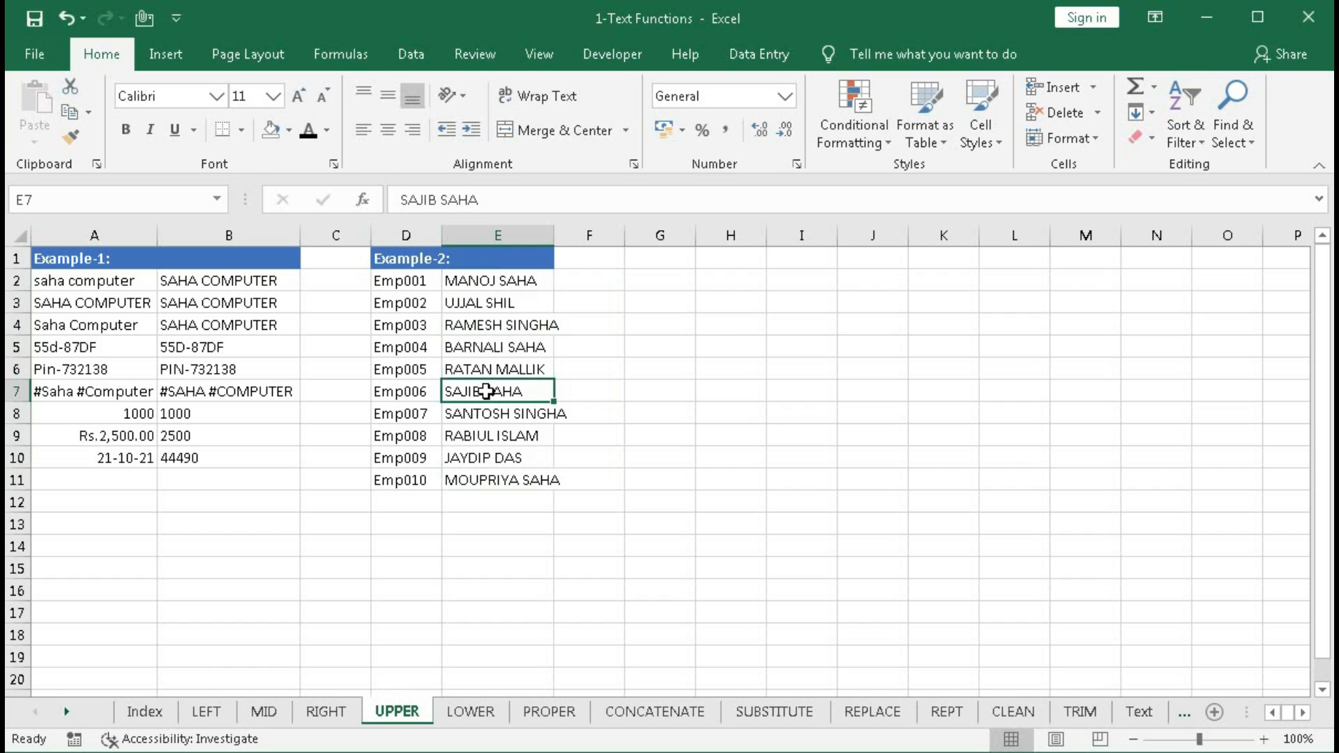
{"action": "double_click", "coordinate": [554, 235]}
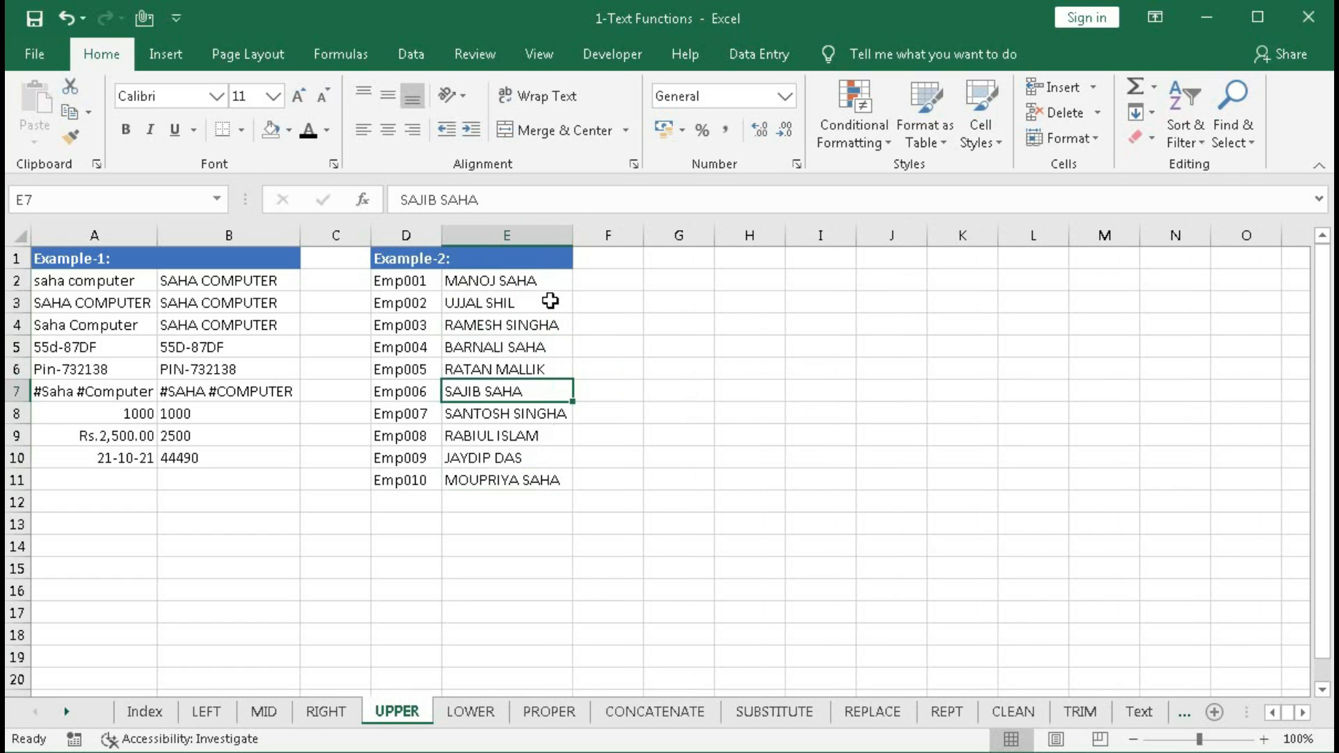